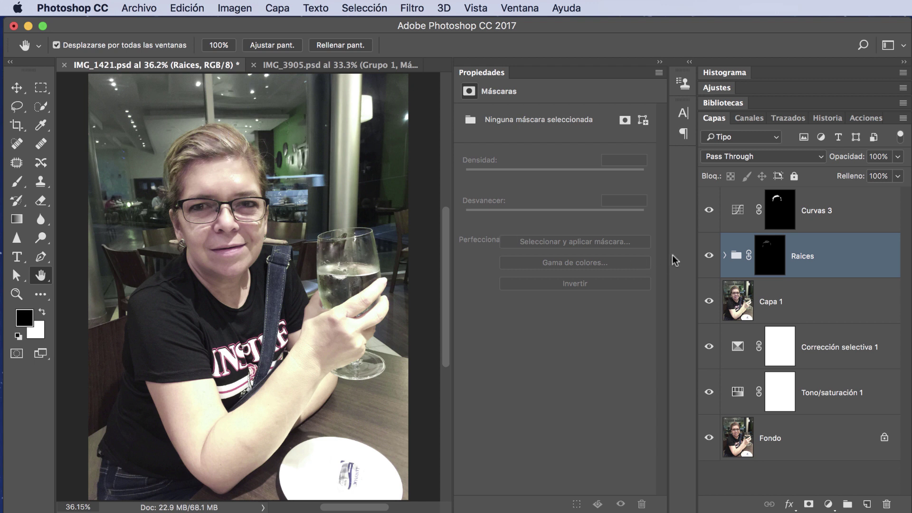
Hide all layers but the background, re-show each, and inspect the Curves inside Raices
left_click_drag(708, 212, 709, 399)
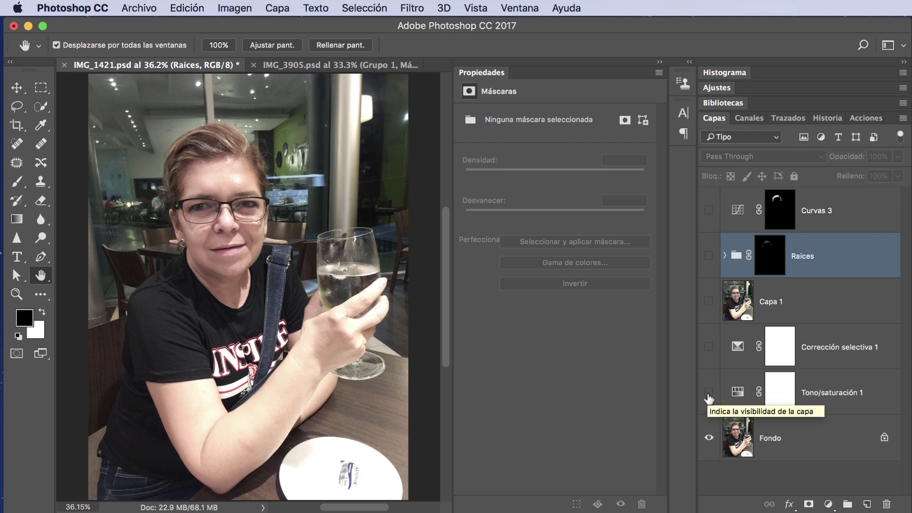
left_click(708, 392)
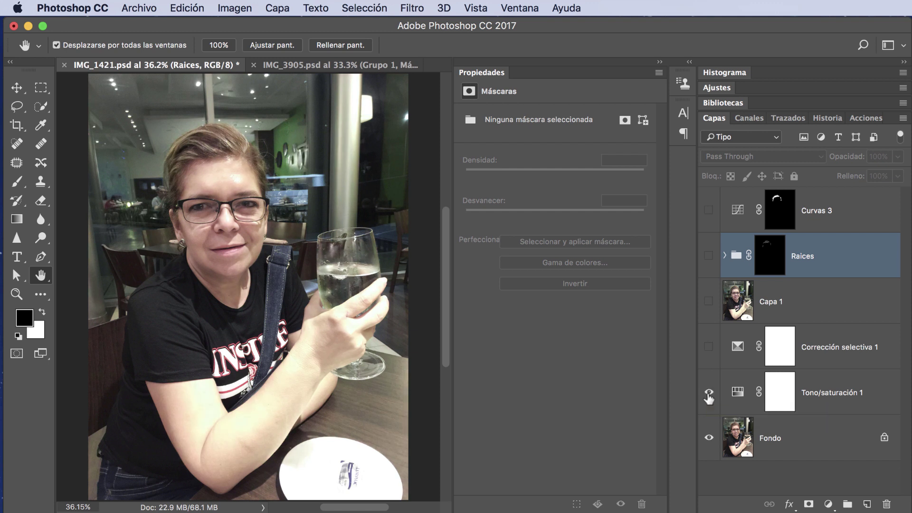
left_click(709, 346)
left_click(708, 301)
left_click(708, 257)
left_click(707, 212)
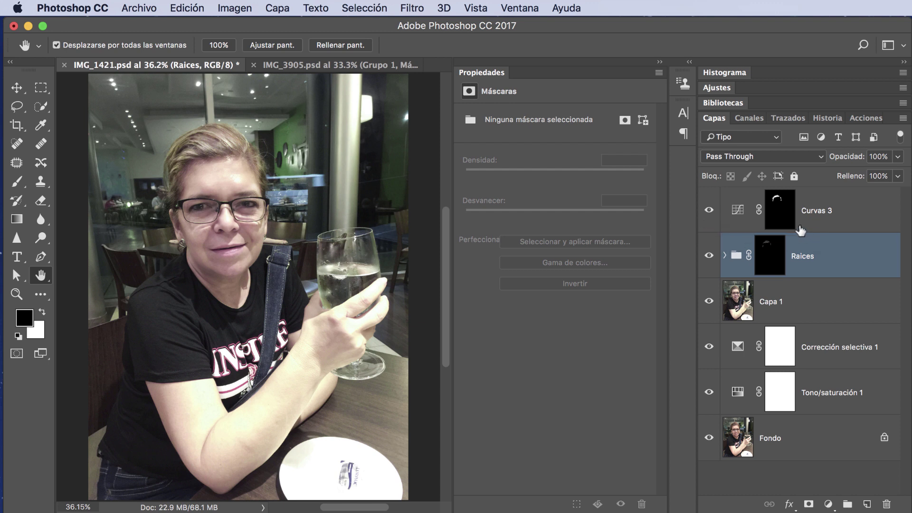
left_click(724, 255)
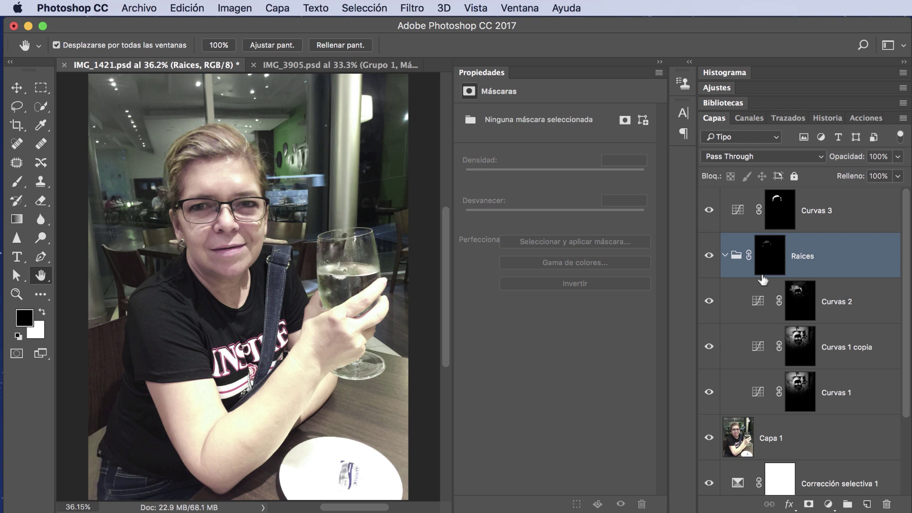
left_click(725, 254)
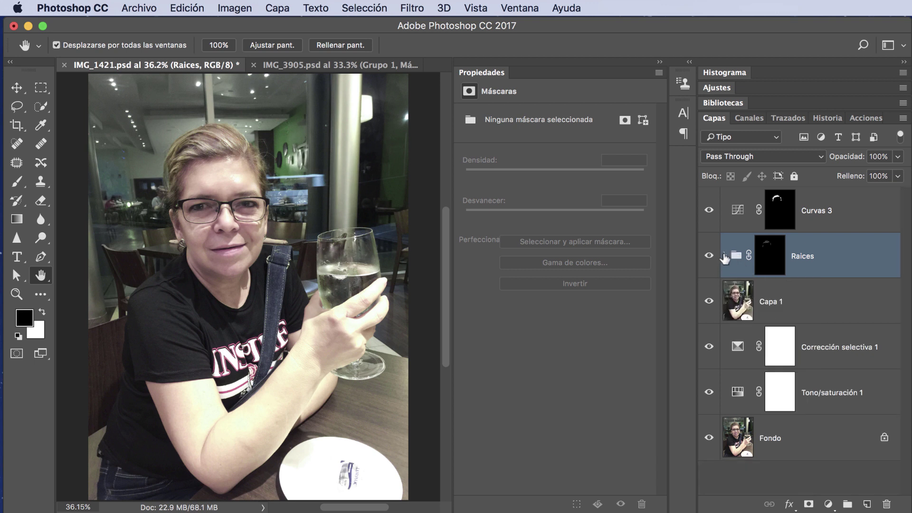
Delete the Curvas 3 layer and the Raices group
left_click(840, 217)
key("Delete")
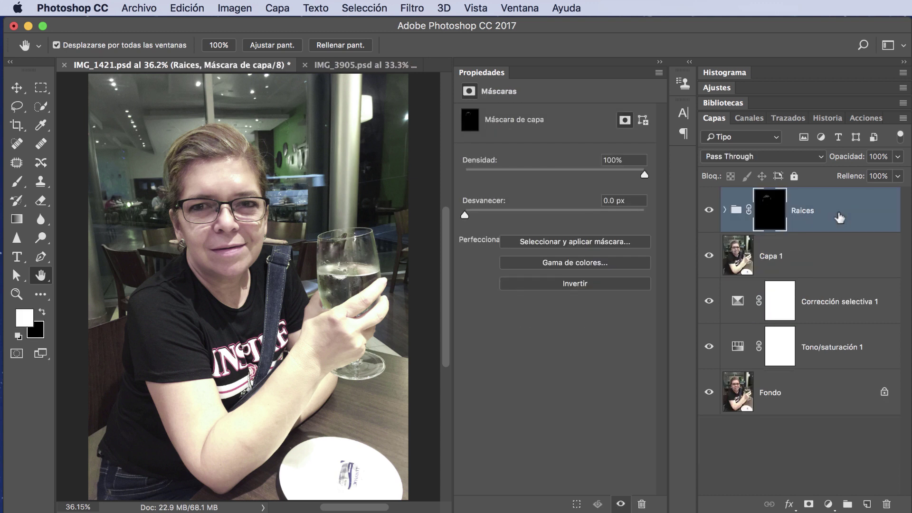
key("Delete")
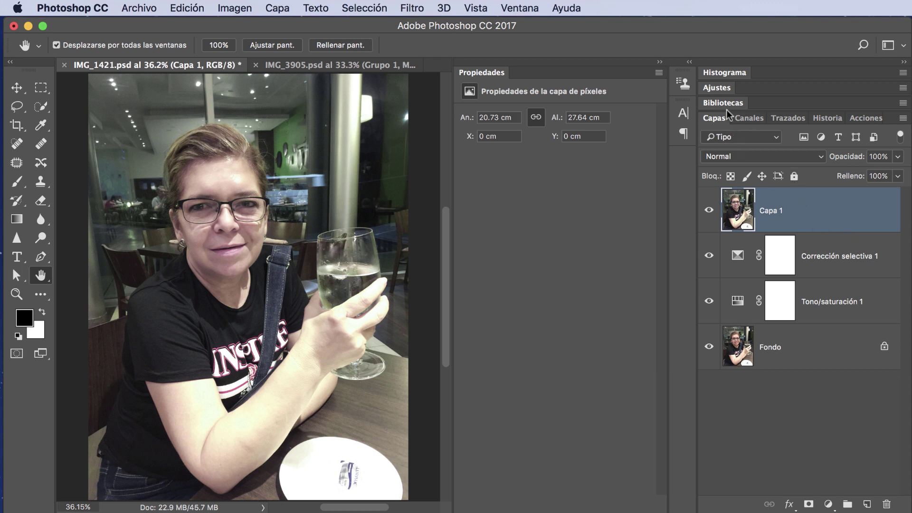
Expand the Adjustments panel and zoom in to actual pixels on the hair and forehead
left_click(717, 88)
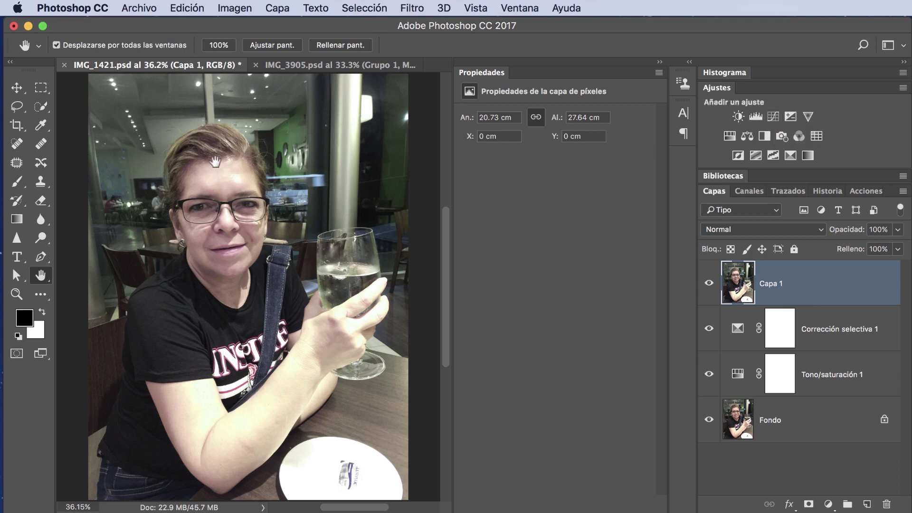
key("super+plus")
key("super+plus")
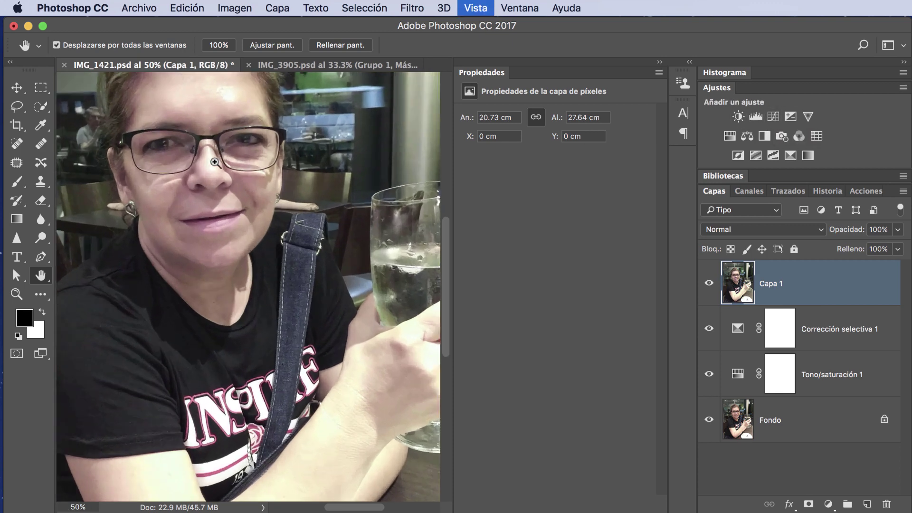
key("super+plus")
left_click_drag(213, 162, 246, 271)
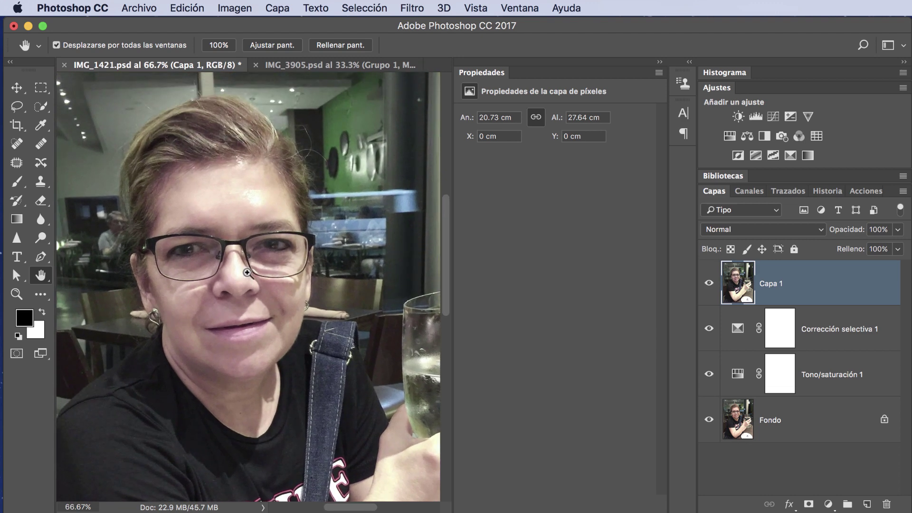
key("super+plus")
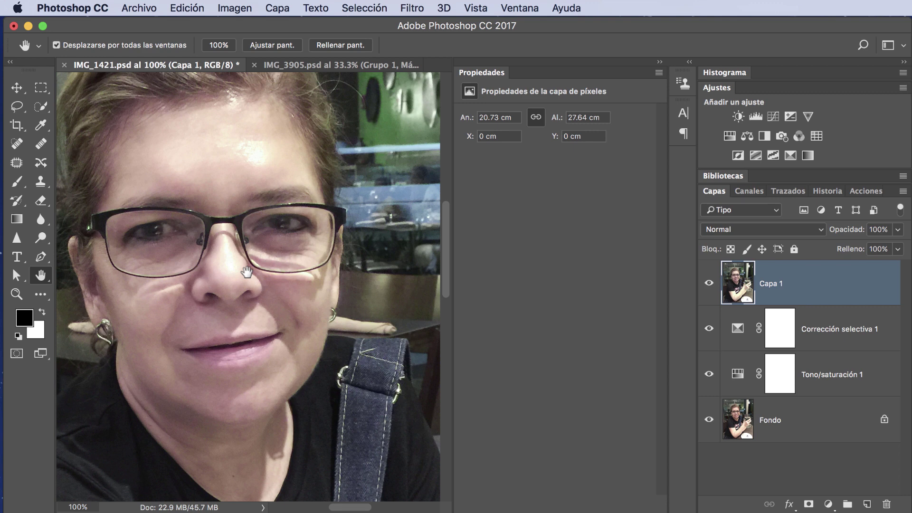
left_click_drag(234, 259, 277, 344)
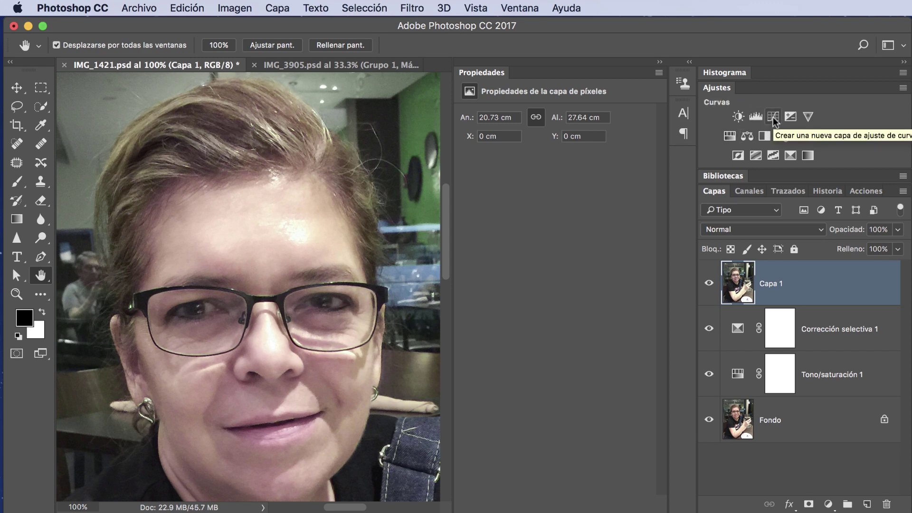
Add a Curves layer with its black point lifted to output 47, then show its mask settings
left_click(773, 117)
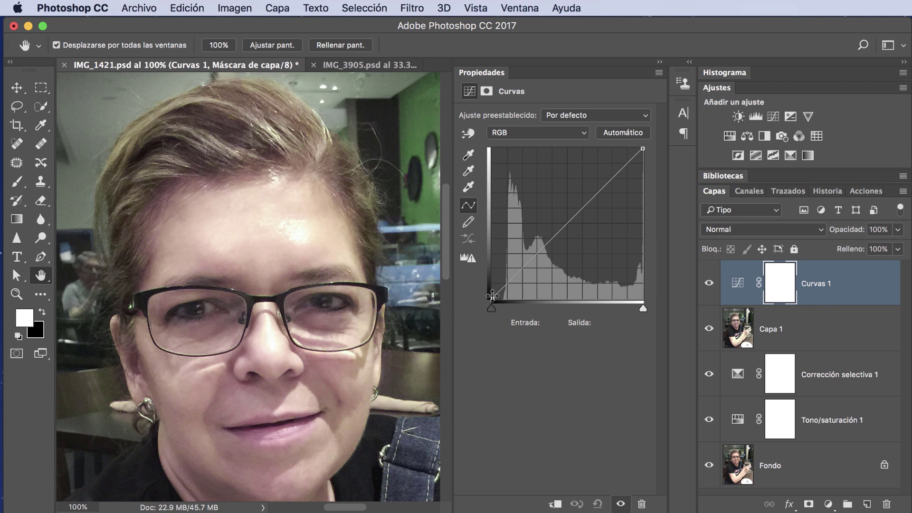
left_click_drag(491, 300, 491, 270)
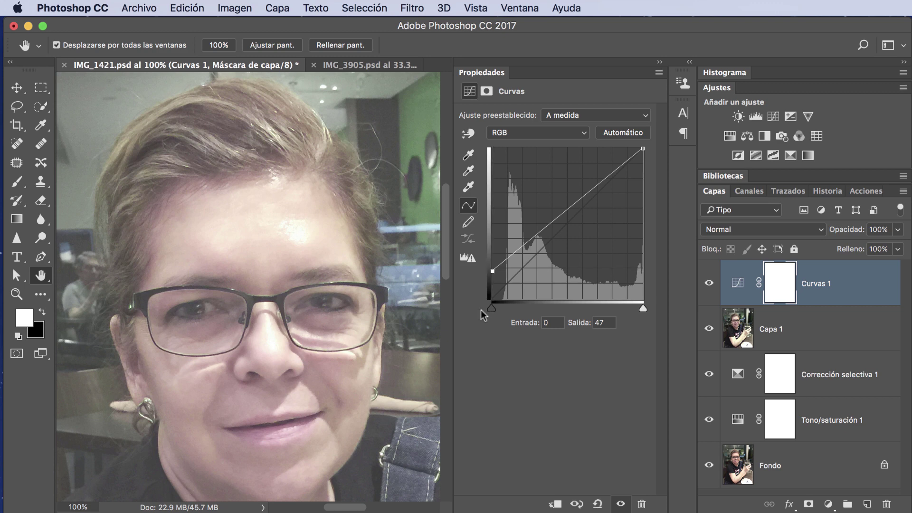
left_click_drag(345, 290, 340, 281)
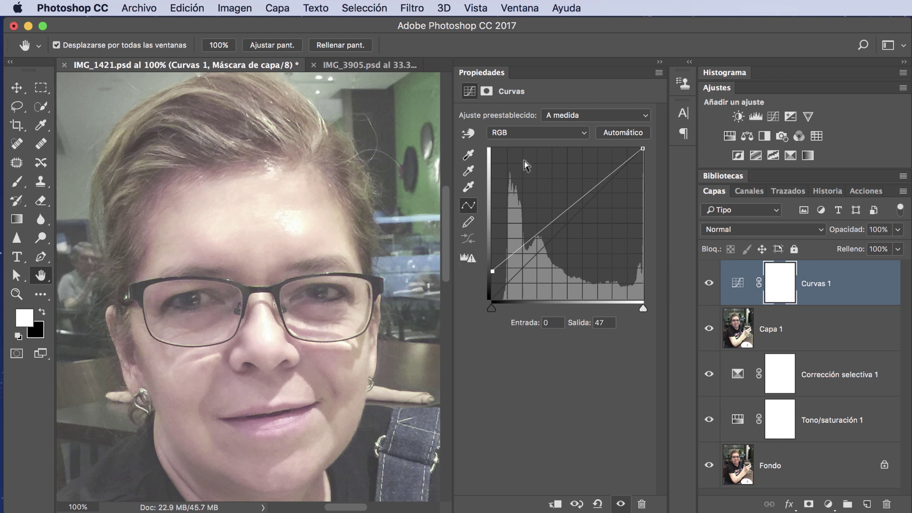
left_click(489, 92)
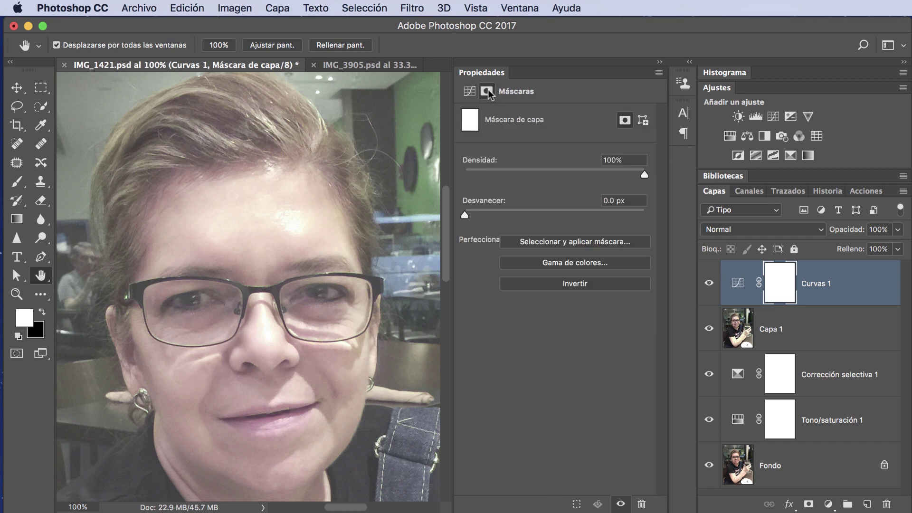
Open Color Range for the mask and sample grey hair at tolerance 68, range 43%
left_click(583, 264)
left_click_drag(631, 167, 515, 99)
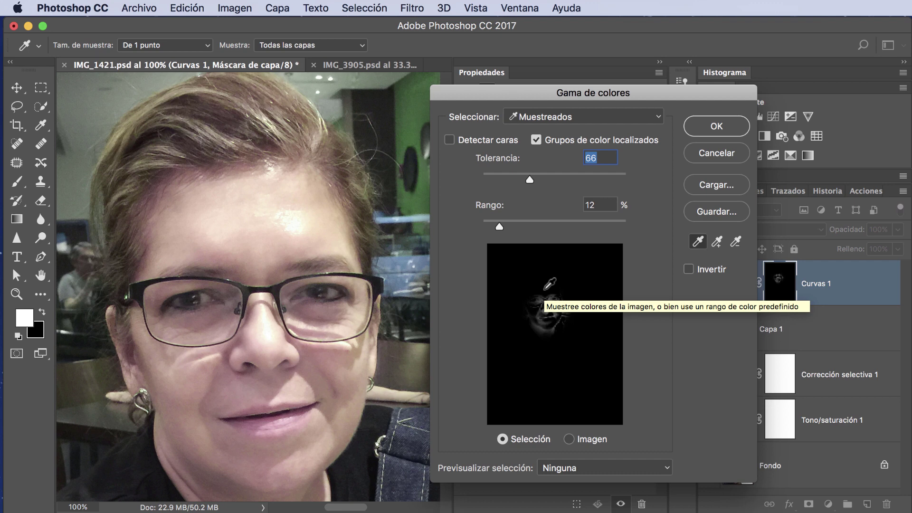
left_click(544, 288)
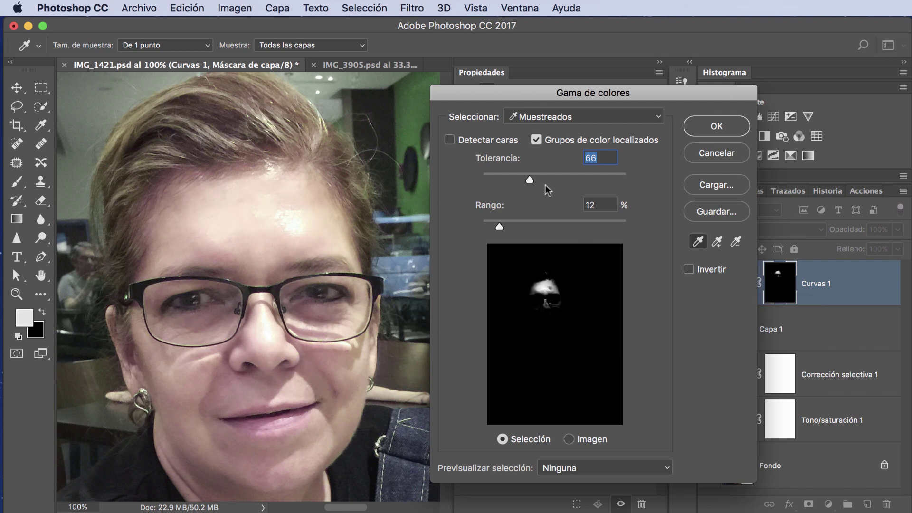
left_click_drag(529, 180, 531, 180)
left_click_drag(494, 222, 535, 224)
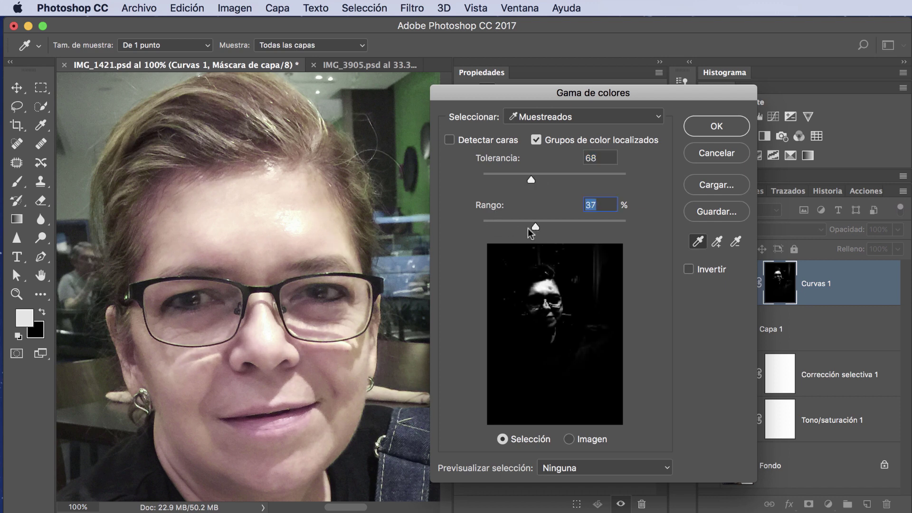
left_click_drag(535, 224, 543, 225)
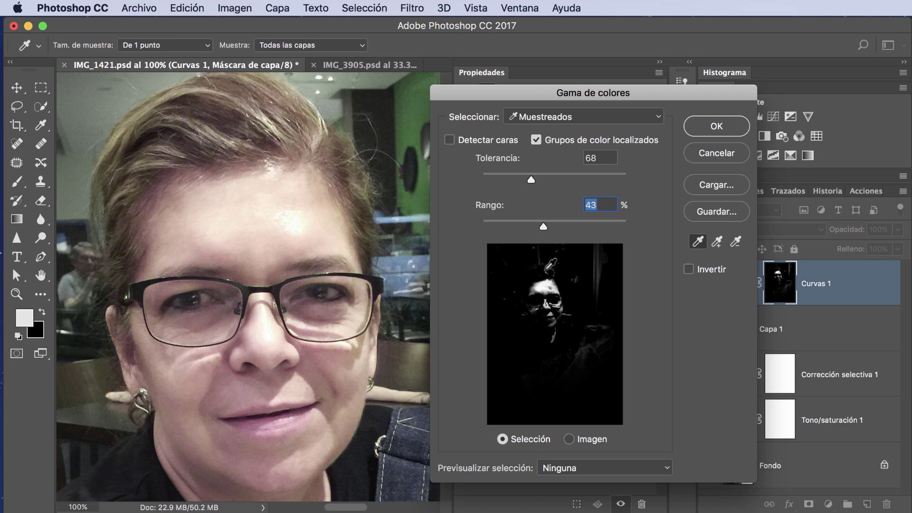
left_click(546, 269)
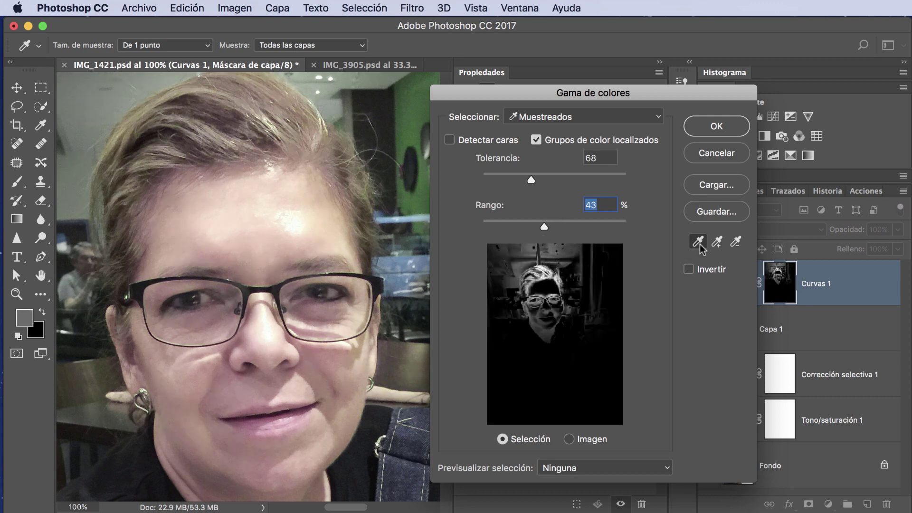
Add more hair samples and narrow the selection to tolerance 26, range 15%, then apply it
left_click(717, 241)
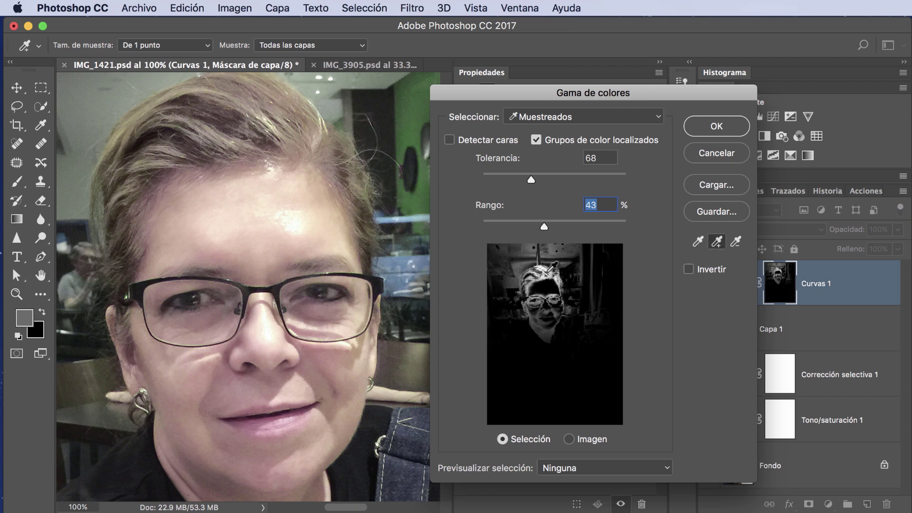
left_click(546, 270)
left_click(527, 279)
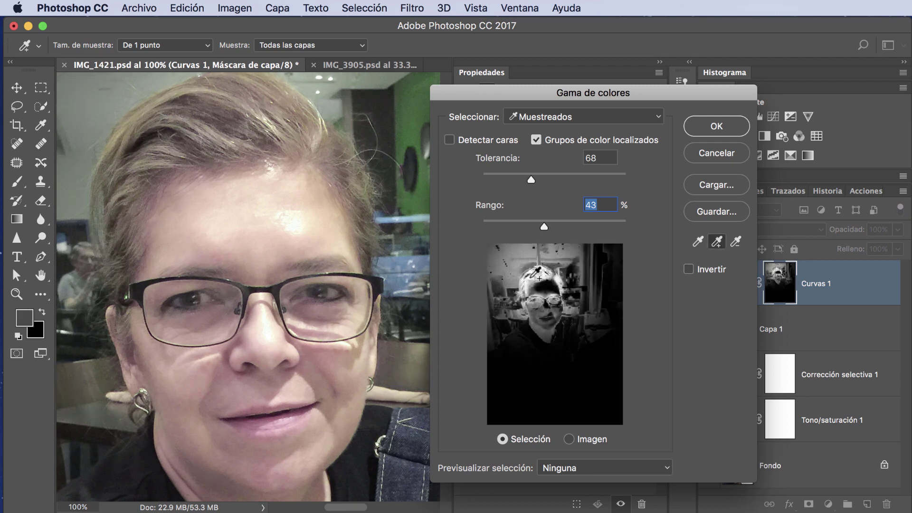
left_click_drag(528, 178, 509, 175)
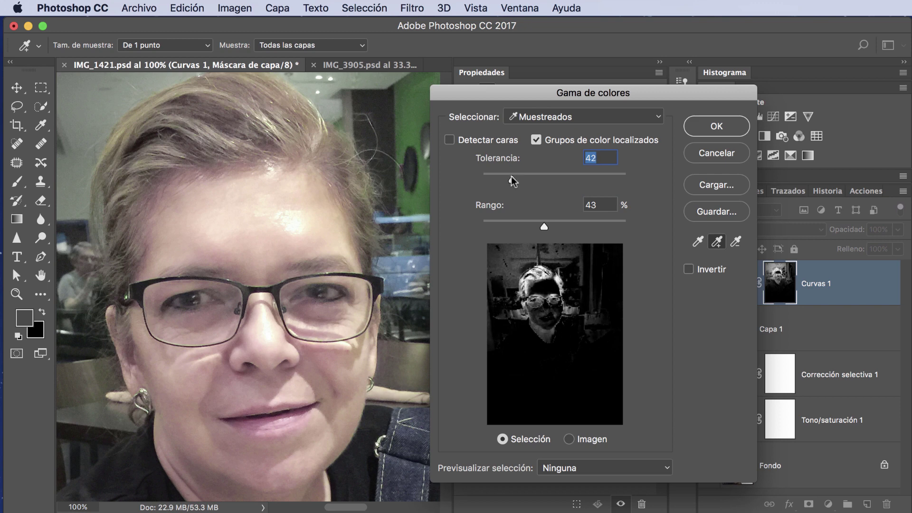
left_click_drag(541, 221, 517, 224)
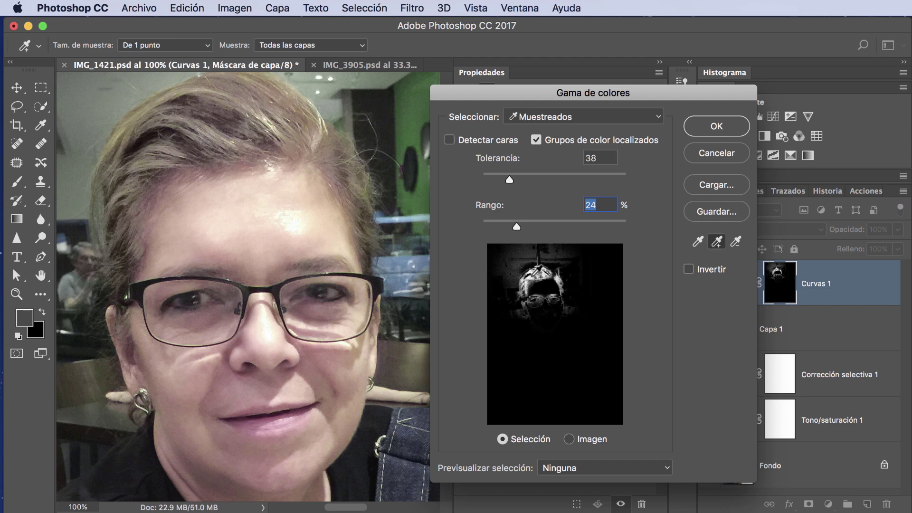
left_click(538, 274)
left_click(556, 274)
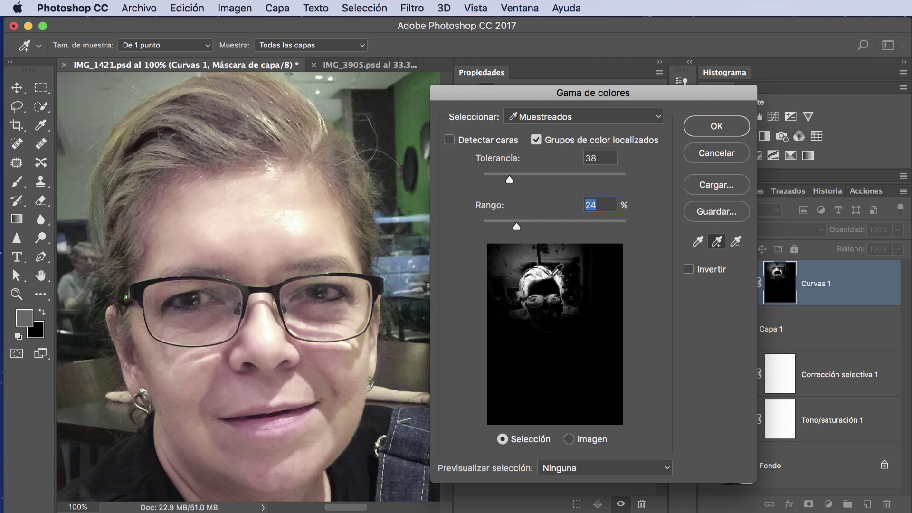
left_click(546, 274)
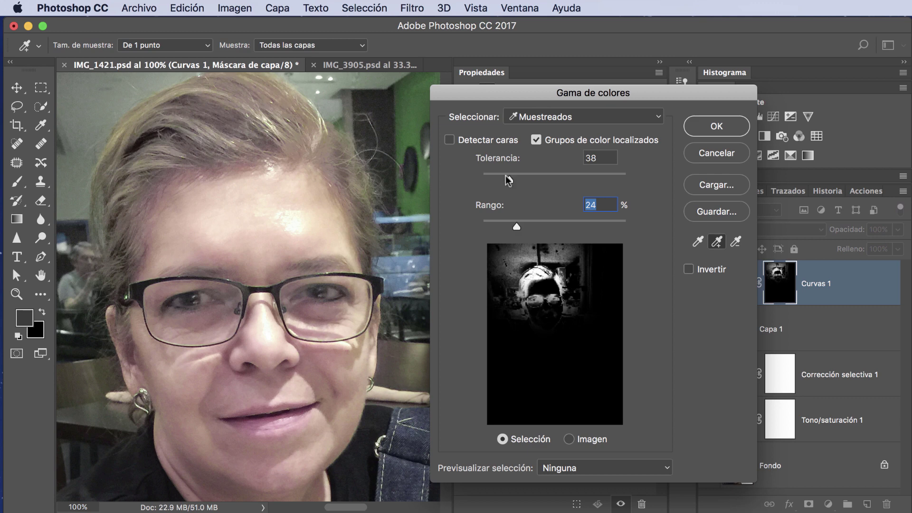
left_click_drag(505, 175, 499, 175)
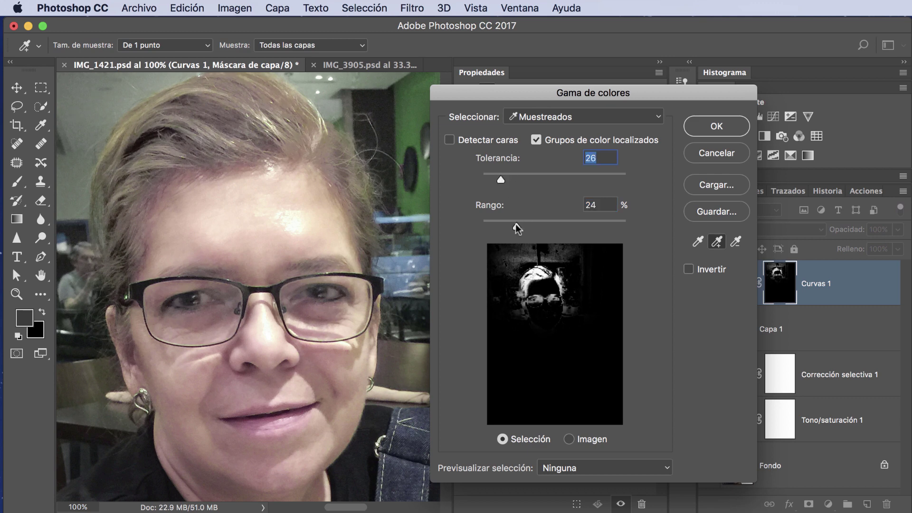
left_click_drag(515, 223, 503, 227)
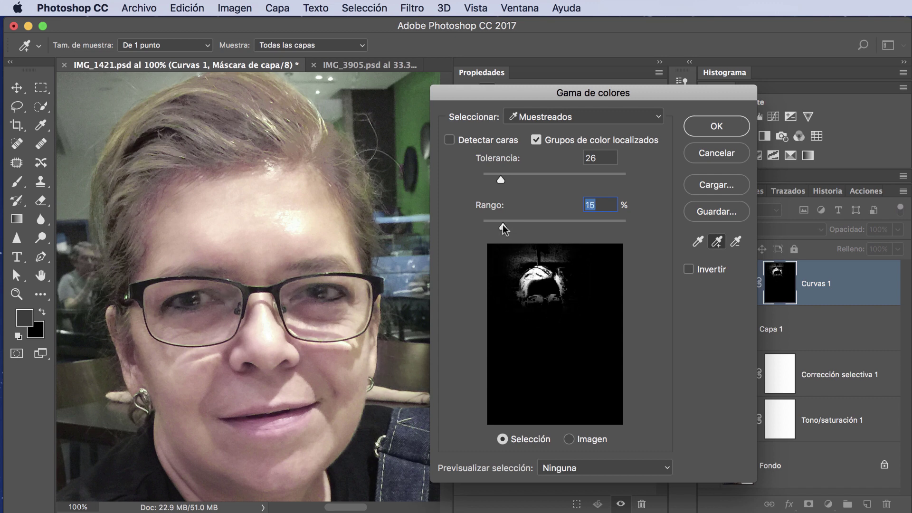
left_click(711, 128)
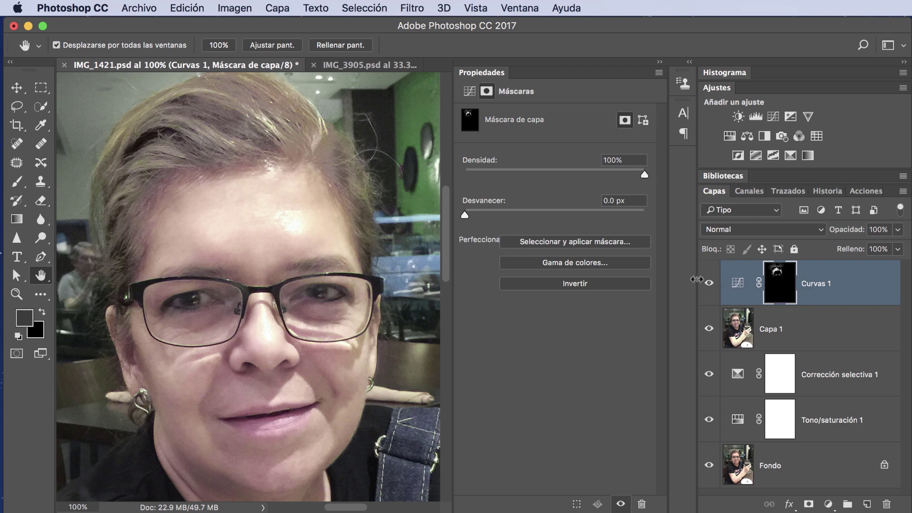
Raise a midpoint on Curvas 1's RGB curve from input 130 to output 184
left_click(738, 284)
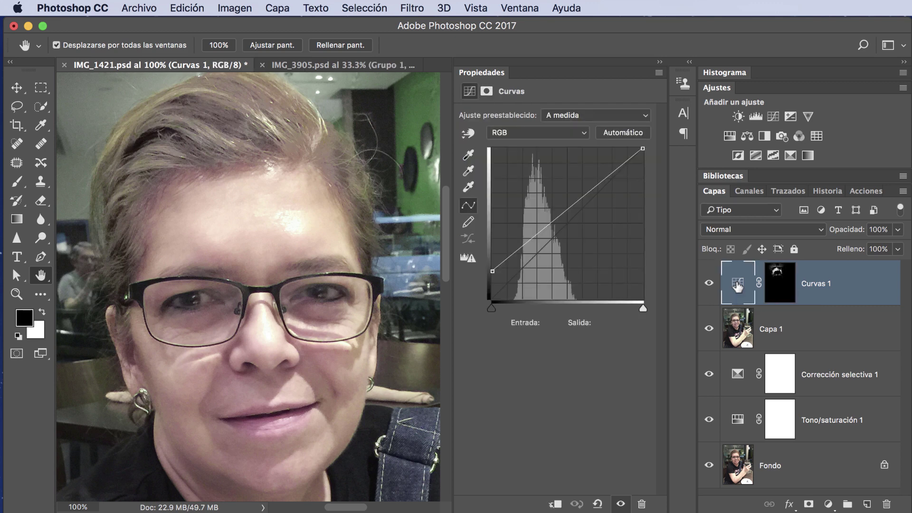
left_click_drag(581, 204, 569, 190)
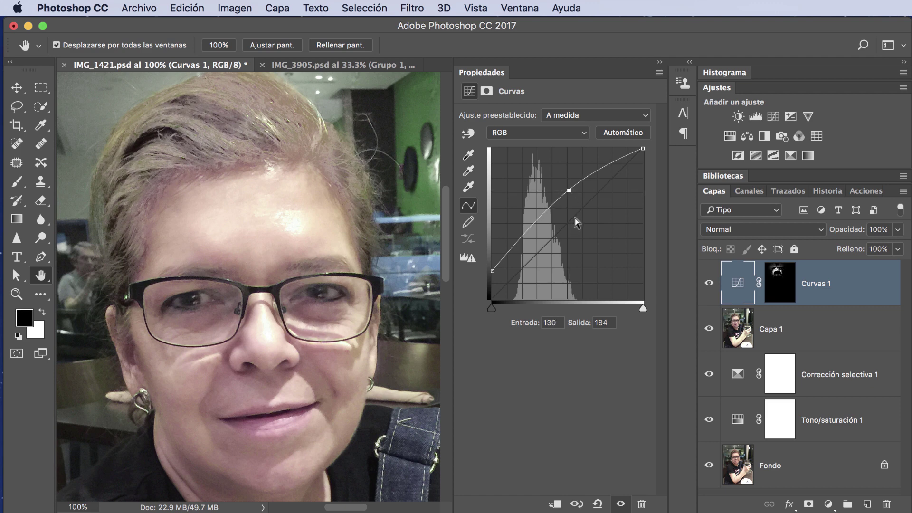
Pull Curvas 1's blue channel curve down so input 155 maps to 124
left_click(547, 135)
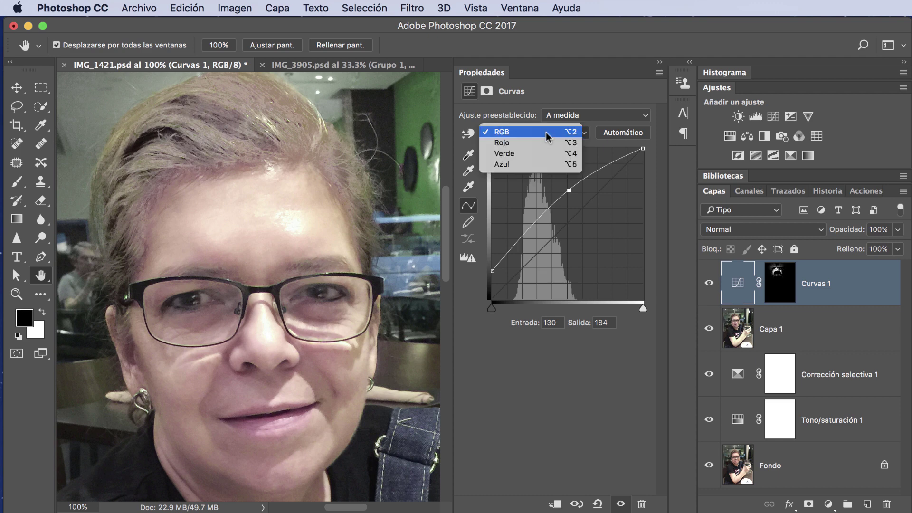
left_click(546, 167)
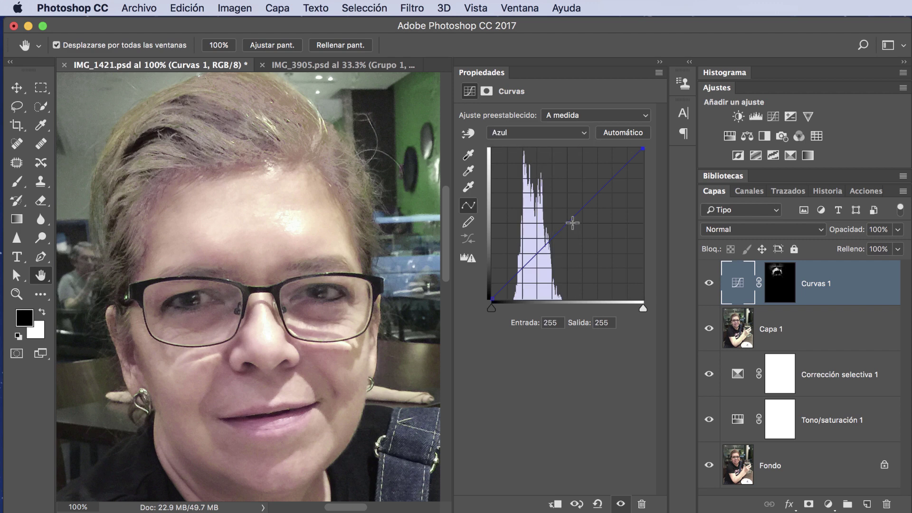
left_click_drag(572, 219, 583, 226)
Toggle Curvas 1 on and off to compare, then duplicate the layer from the RGB curve
left_click(709, 284)
left_click(709, 285)
left_click_drag(402, 223, 400, 252)
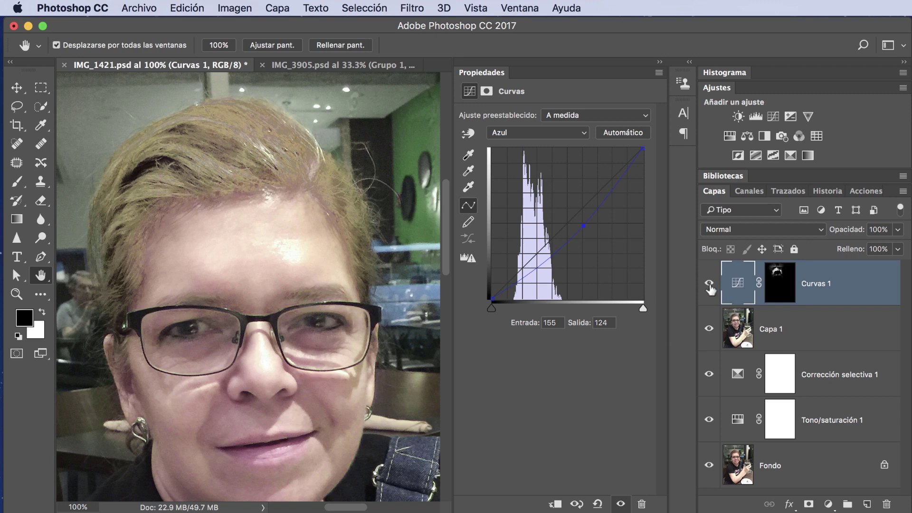
left_click(709, 284)
left_click(709, 285)
left_click(736, 289)
mouse_move(736, 290)
left_mouse_down()
mouse_move(875, 494)
mouse_move(866, 502)
left_mouse_up()
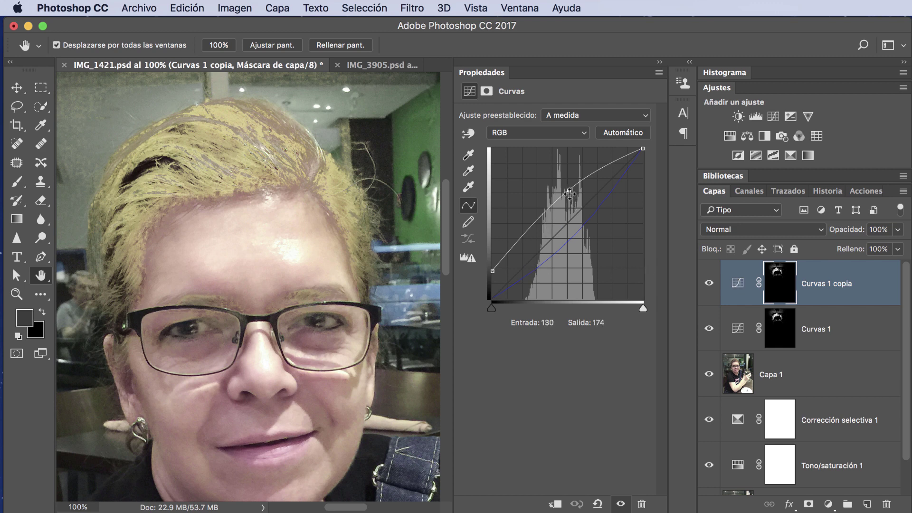
Reshape Curvas 1 copia's RGB curve with its black point at output 37, and select both Curves layers
left_click_drag(569, 193, 574, 202)
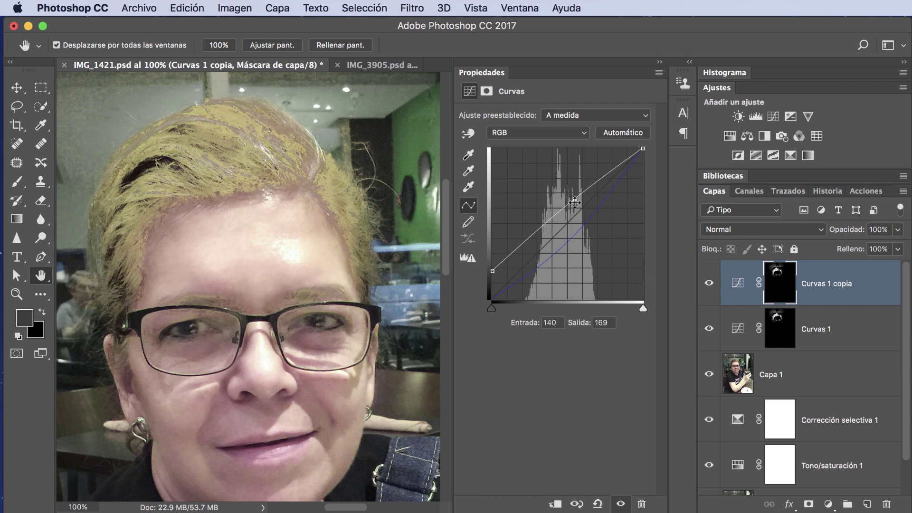
left_click_drag(492, 271, 495, 281)
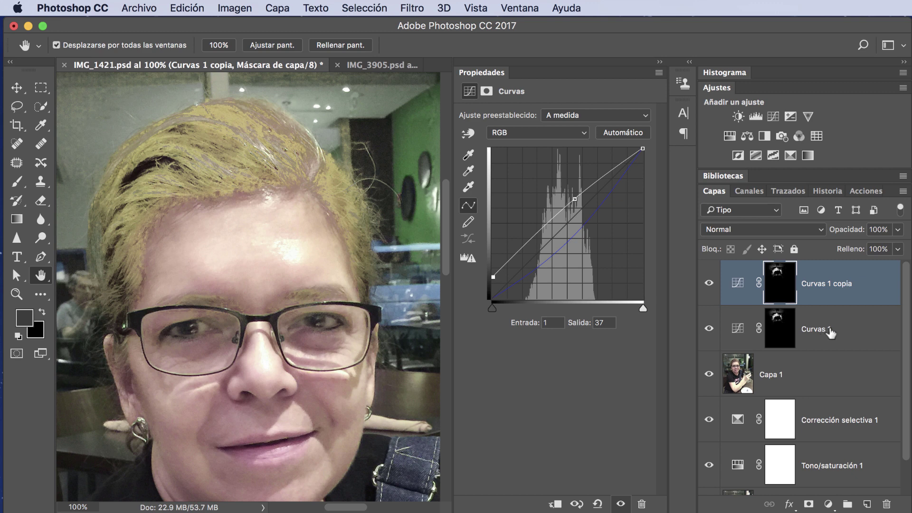
left_click(830, 333, "shift")
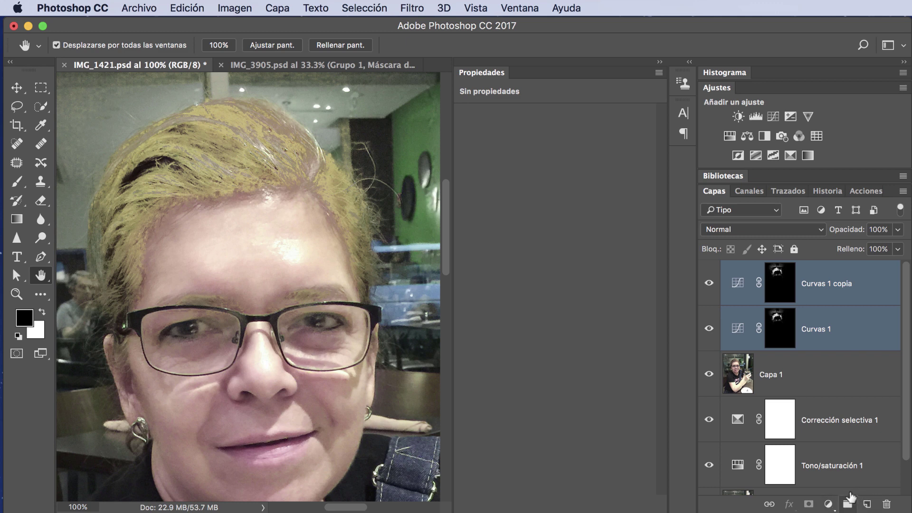
Group Curvas 1 and Curvas 1 copia into a new group named Raices
left_click(847, 504)
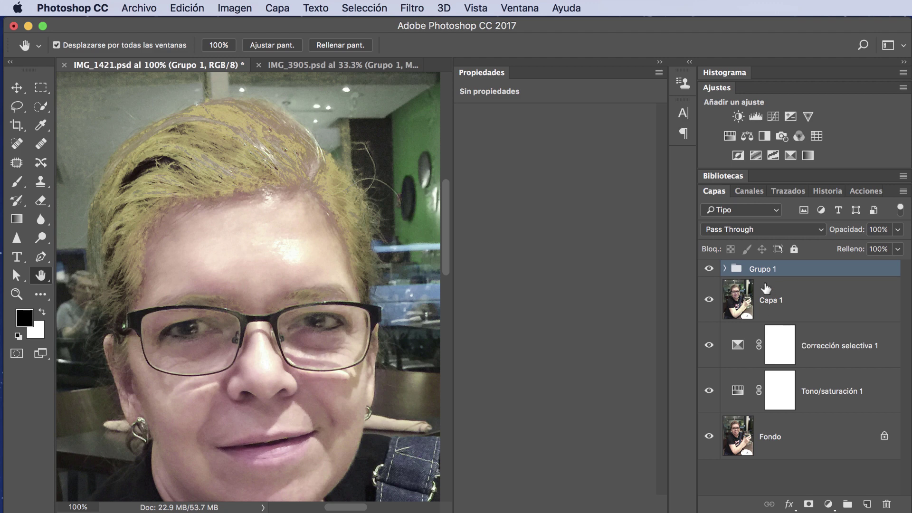
double_click(760, 268)
type("Raices")
key("Return")
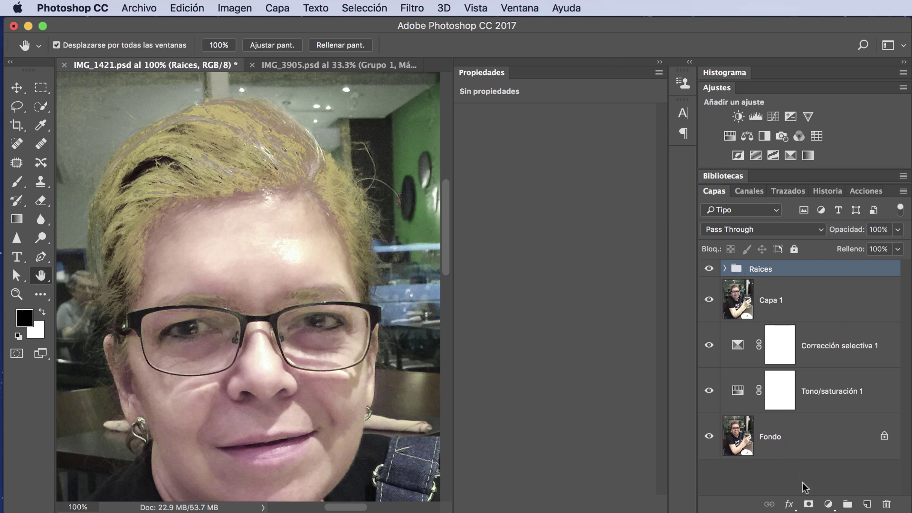
Add an inverted black layer mask to the Raices group and set white as foreground colour
left_click(807, 505)
left_click(808, 506)
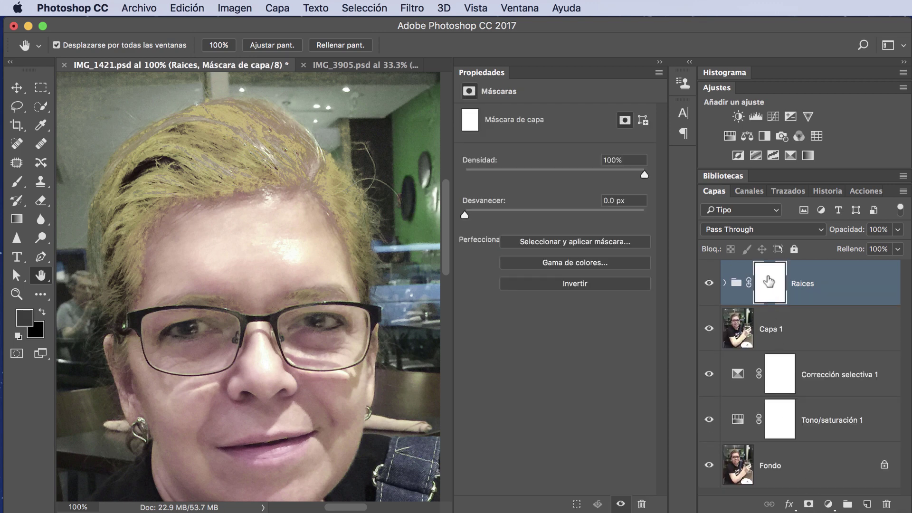
left_click(583, 289)
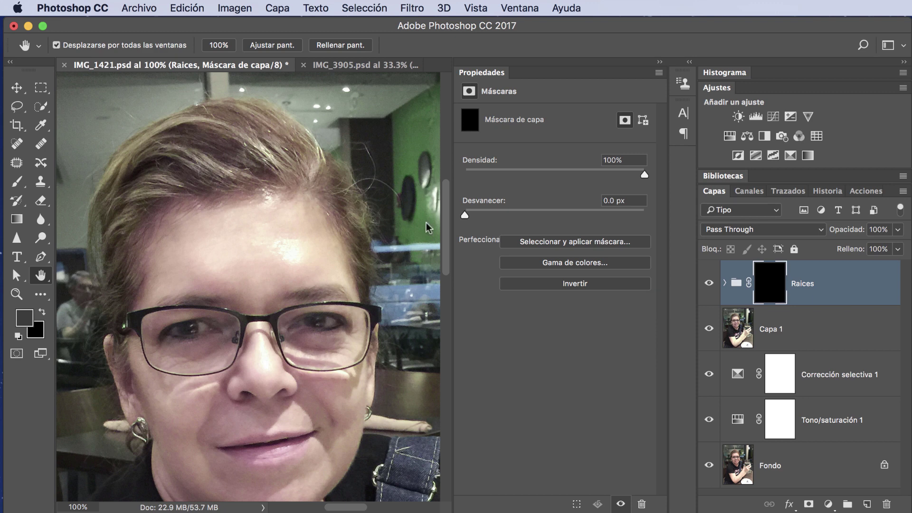
left_click(765, 295)
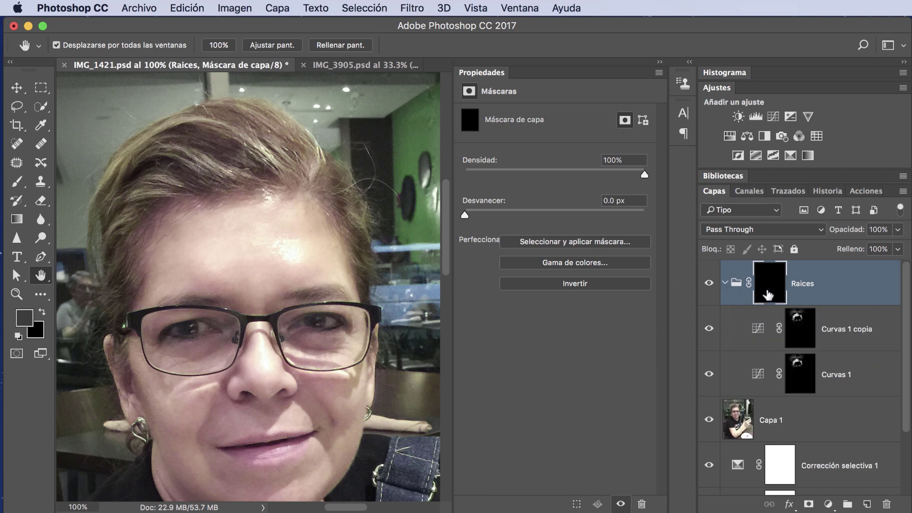
left_click(18, 336)
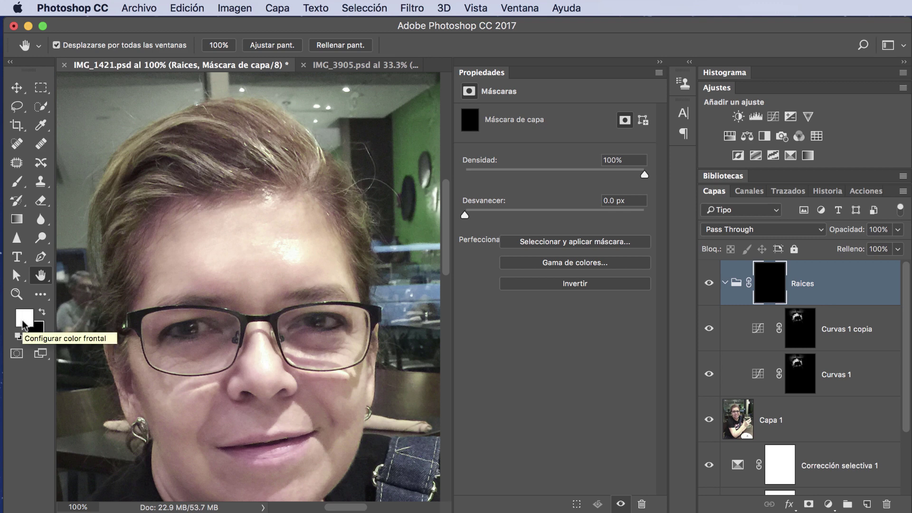
Brush white at 55% opacity over the hairline, top of head and right temple on the Raices mask
left_click(724, 283)
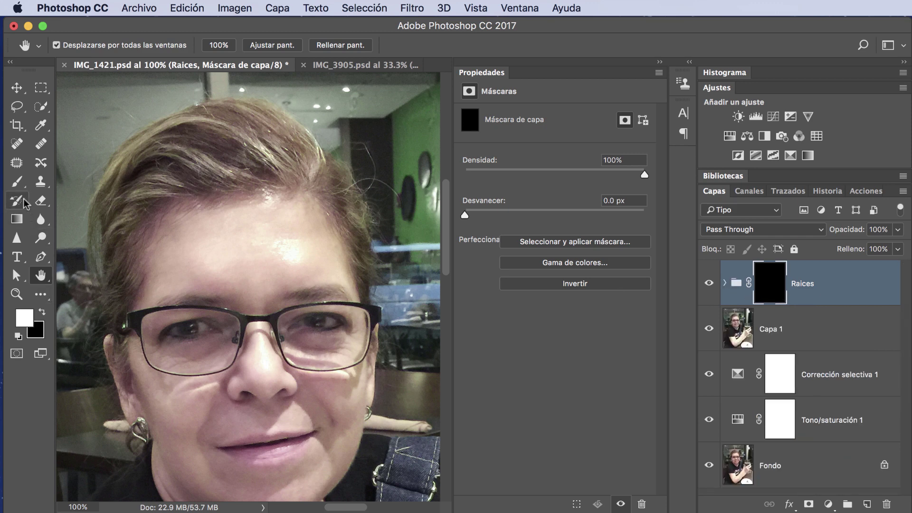
left_click(18, 183)
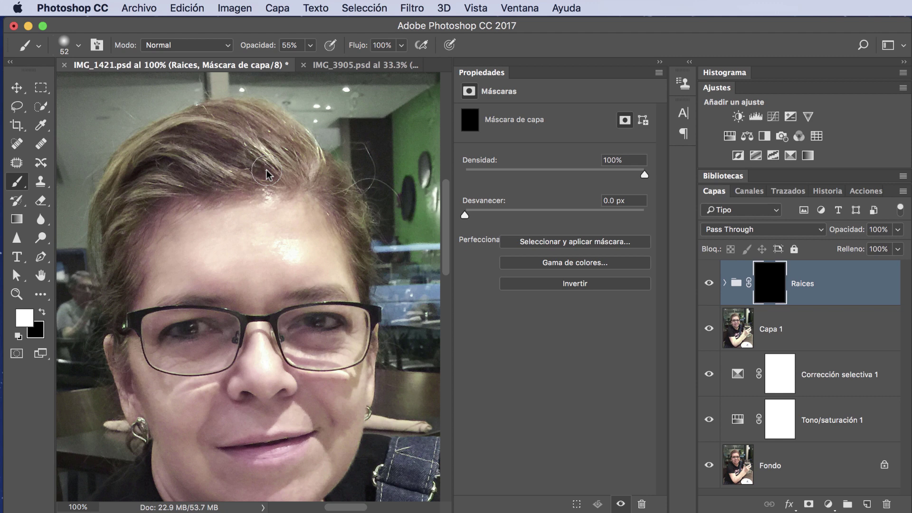
left_click_drag(221, 149, 230, 158)
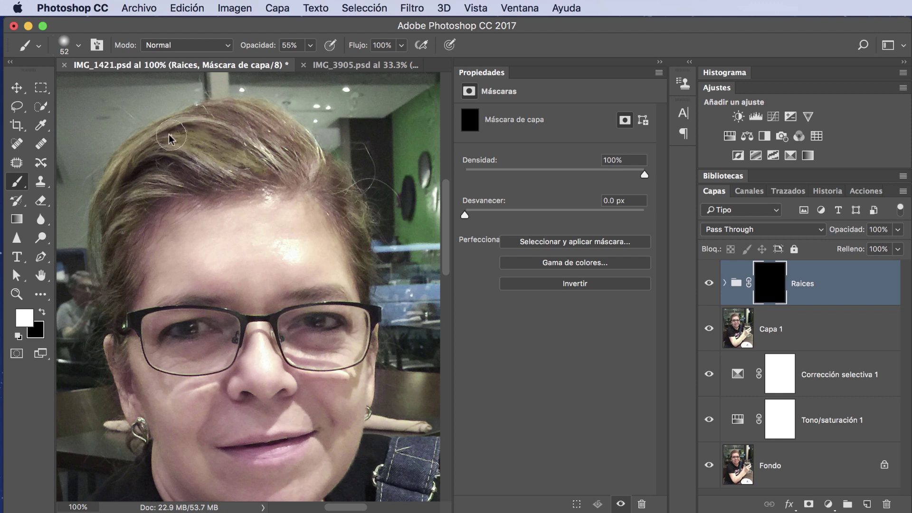
left_click_drag(169, 134, 261, 164)
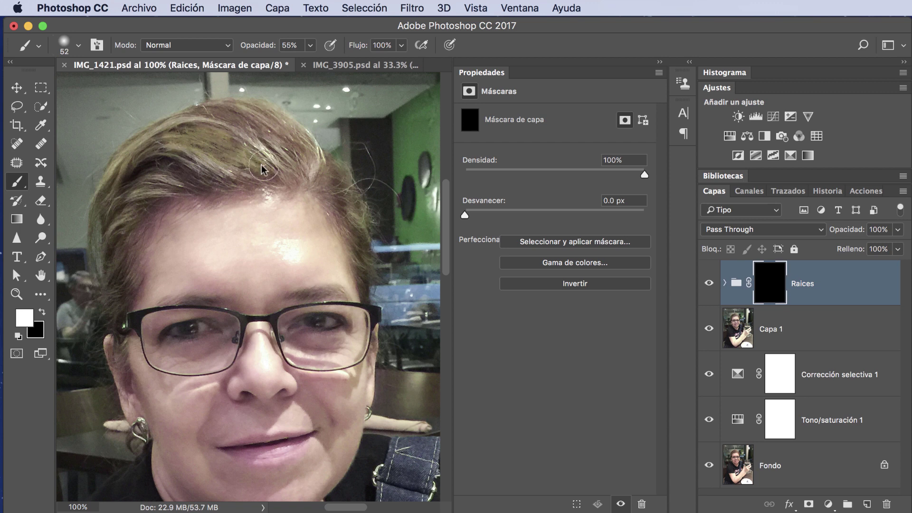
mouse_move(195, 176)
left_mouse_down()
mouse_move(202, 176)
mouse_move(174, 139)
mouse_move(218, 122)
mouse_move(280, 145)
mouse_move(218, 122)
mouse_move(292, 150)
left_mouse_up()
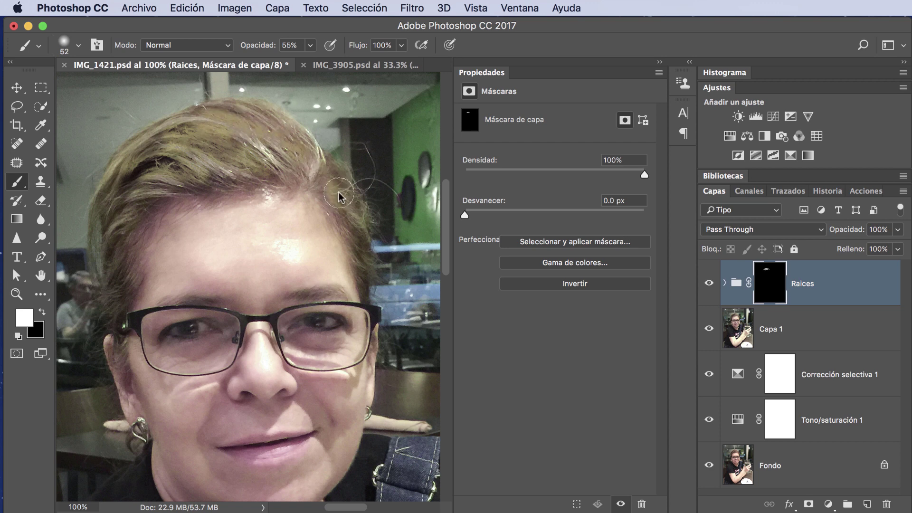
mouse_move(339, 209)
left_mouse_down()
mouse_move(362, 285)
mouse_move(366, 264)
mouse_move(342, 209)
left_mouse_up()
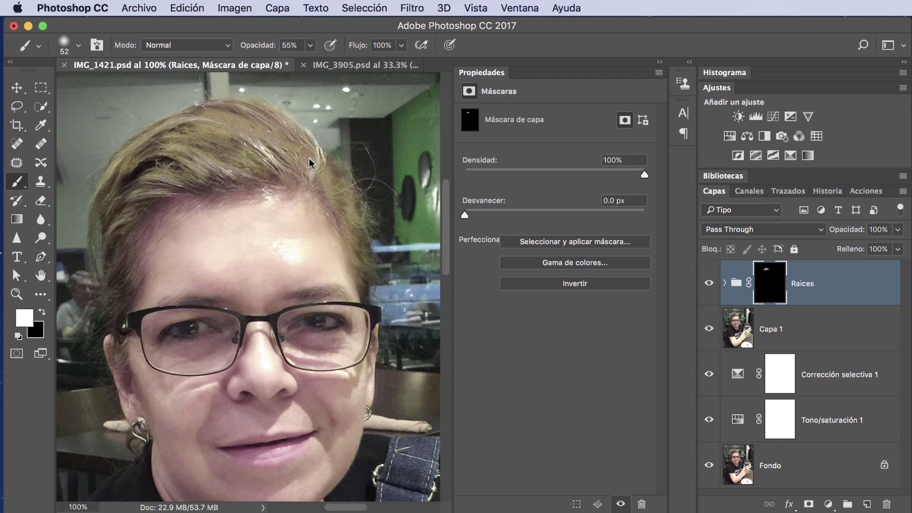
mouse_move(308, 158)
left_mouse_down()
mouse_move(213, 112)
mouse_move(165, 138)
mouse_move(137, 159)
mouse_move(167, 157)
mouse_move(124, 176)
mouse_move(106, 202)
mouse_move(152, 173)
mouse_move(105, 203)
mouse_move(125, 201)
mouse_move(151, 178)
mouse_move(106, 254)
mouse_move(103, 217)
mouse_move(92, 261)
mouse_move(112, 265)
mouse_move(101, 314)
mouse_move(112, 310)
mouse_move(132, 179)
mouse_move(209, 158)
left_mouse_up()
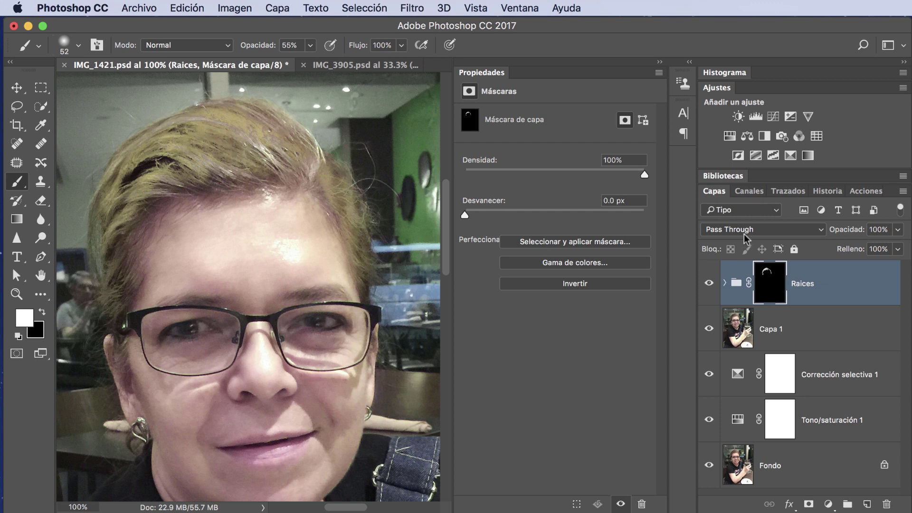
Lower the Raices group opacity slightly and toggle its visibility to compare the hair
left_click(896, 232)
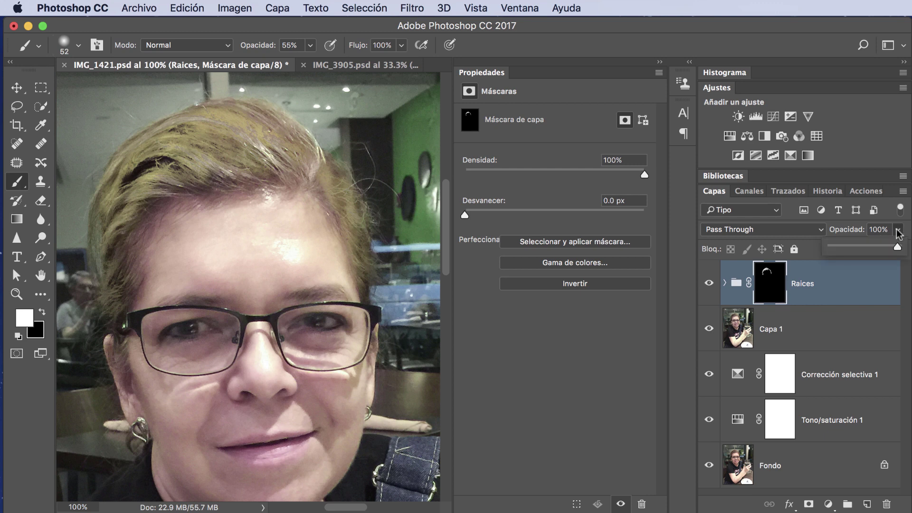
left_click_drag(891, 250, 874, 247)
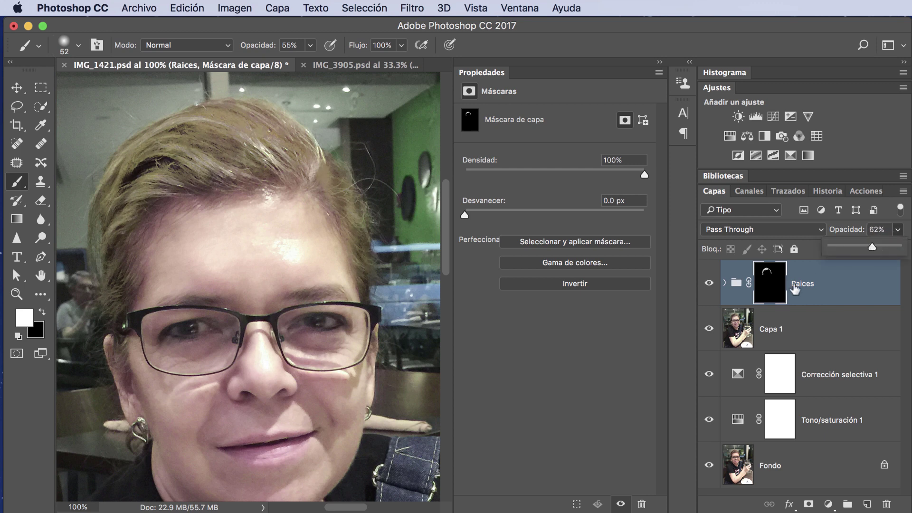
left_click(710, 284)
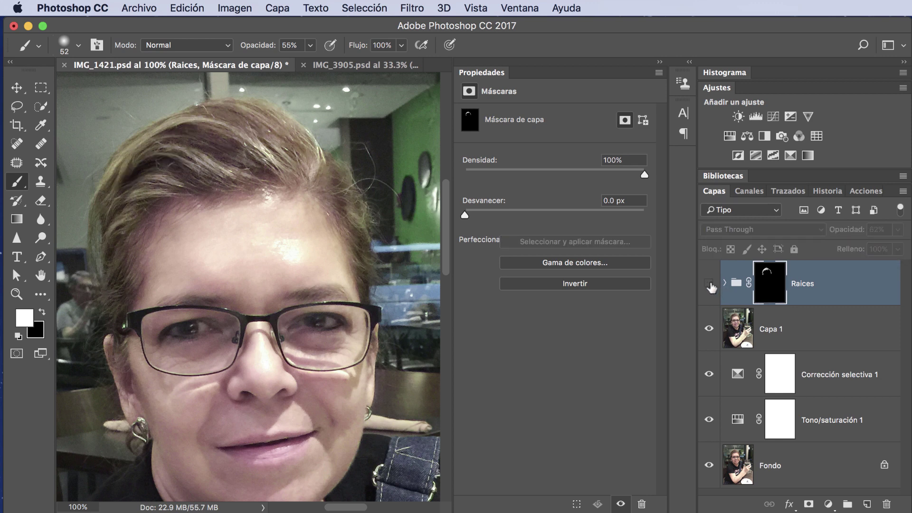
left_click(709, 284)
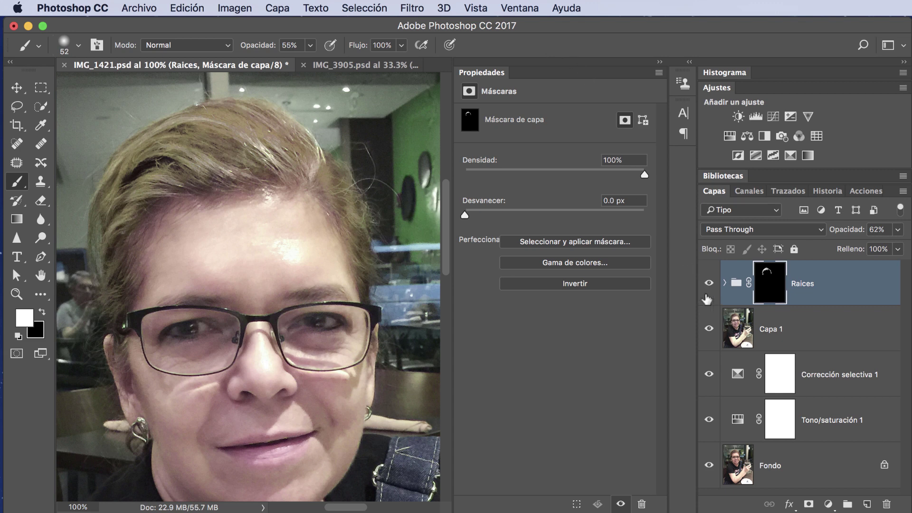
Expand Raices, hide Curvas 1 copia and Curvas 1, and select Curvas 1's curve settings
left_click(724, 283)
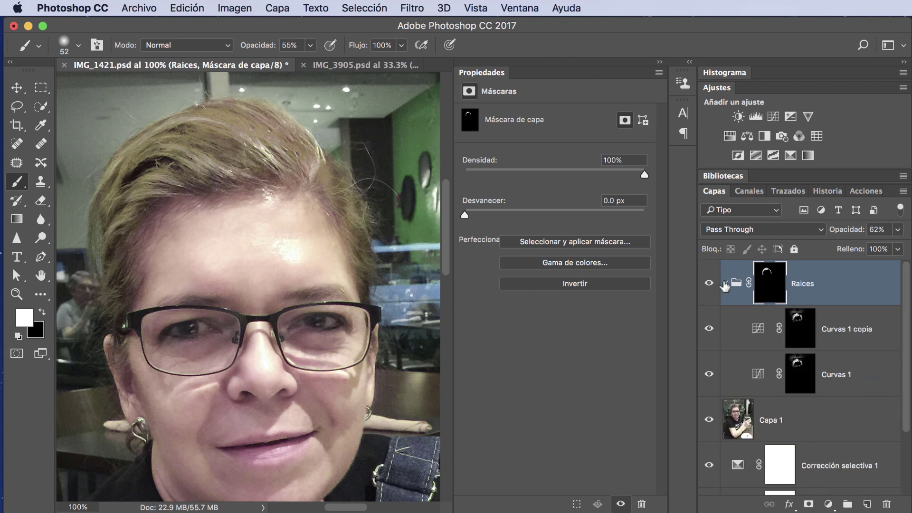
left_click(708, 328)
left_click(708, 376)
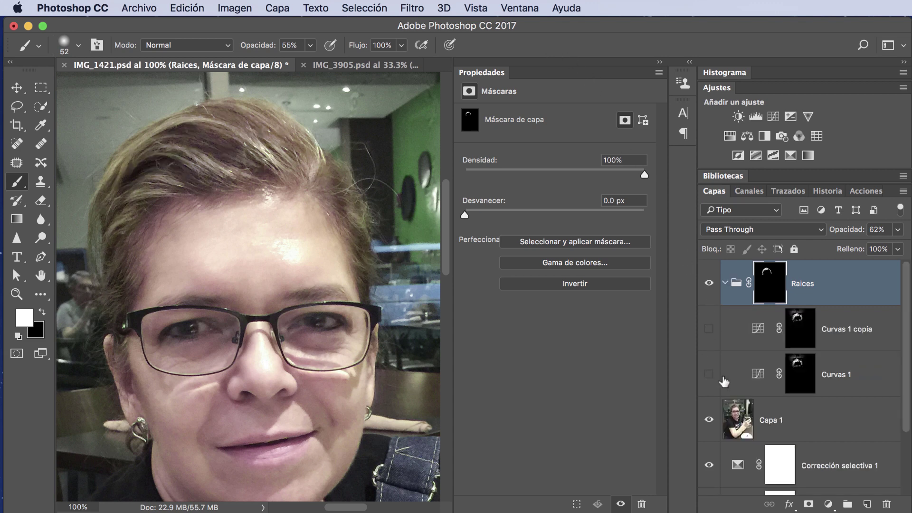
left_click(733, 379)
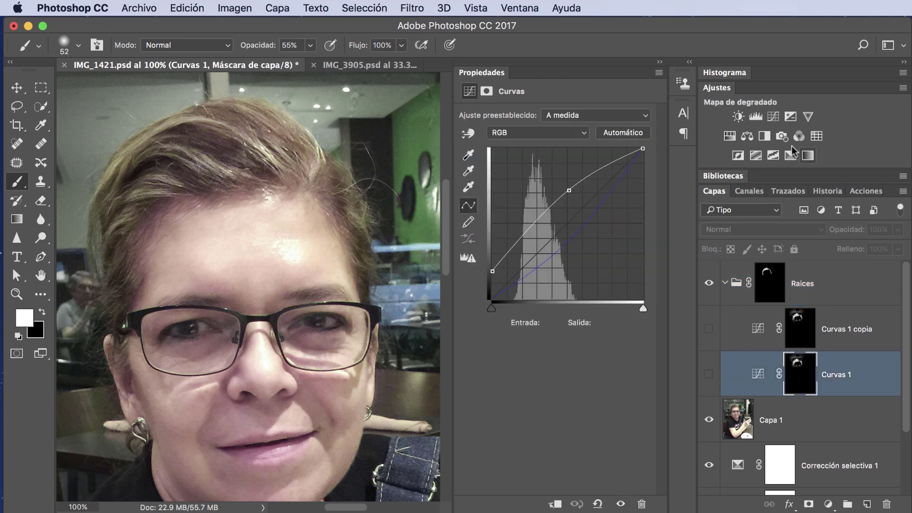
Add Curvas 2 above Curvas 1 copia and brighten it by raising the RGB black point and midtones
left_click(771, 116)
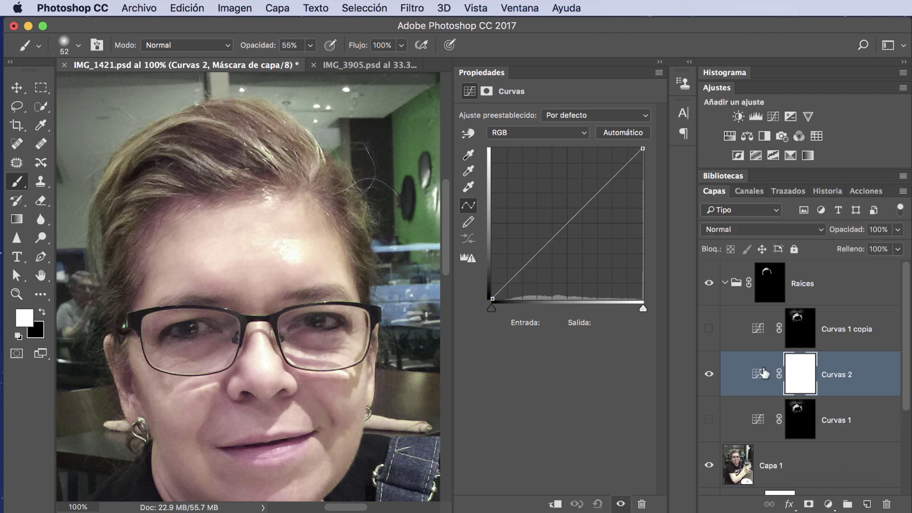
left_click_drag(763, 373, 762, 311)
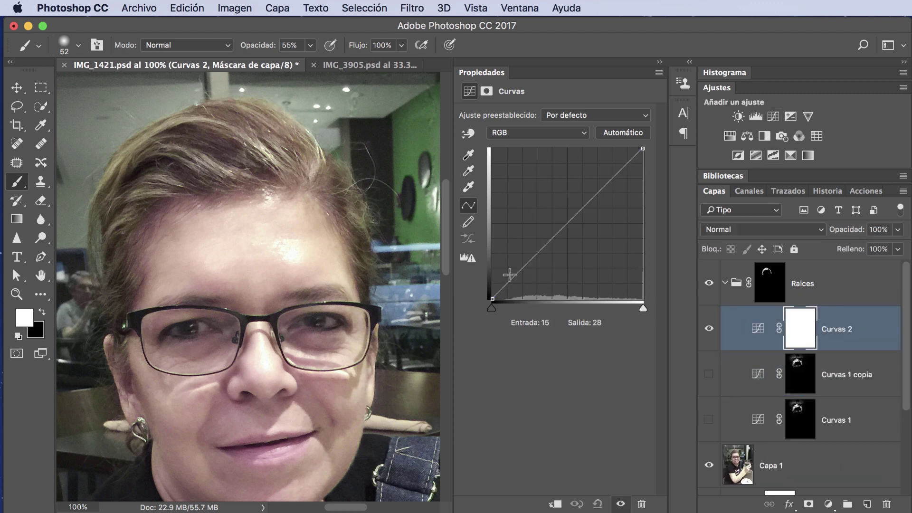
left_click_drag(492, 298, 492, 268)
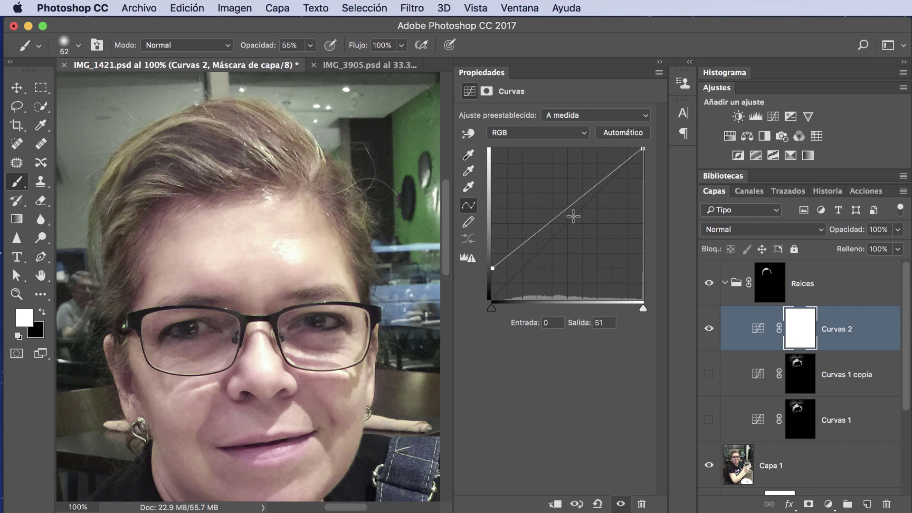
left_click_drag(564, 211, 550, 191)
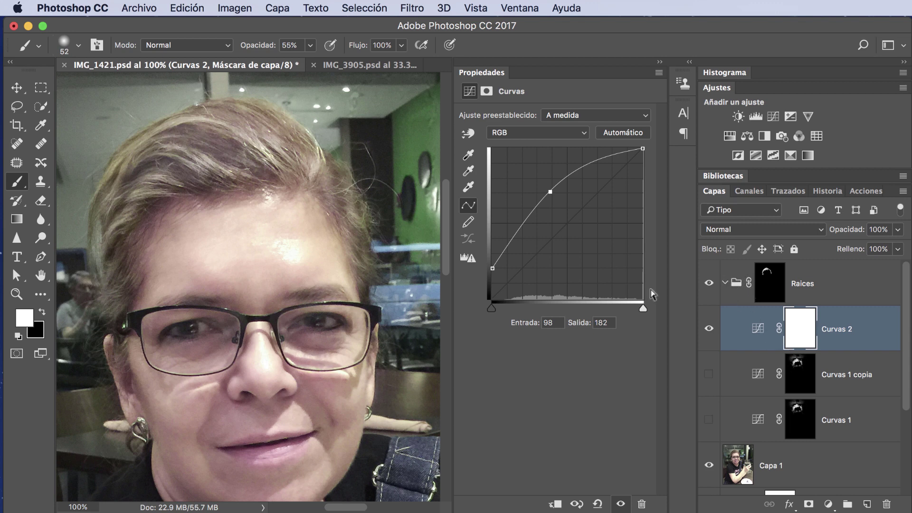
left_click_drag(550, 191, 541, 169)
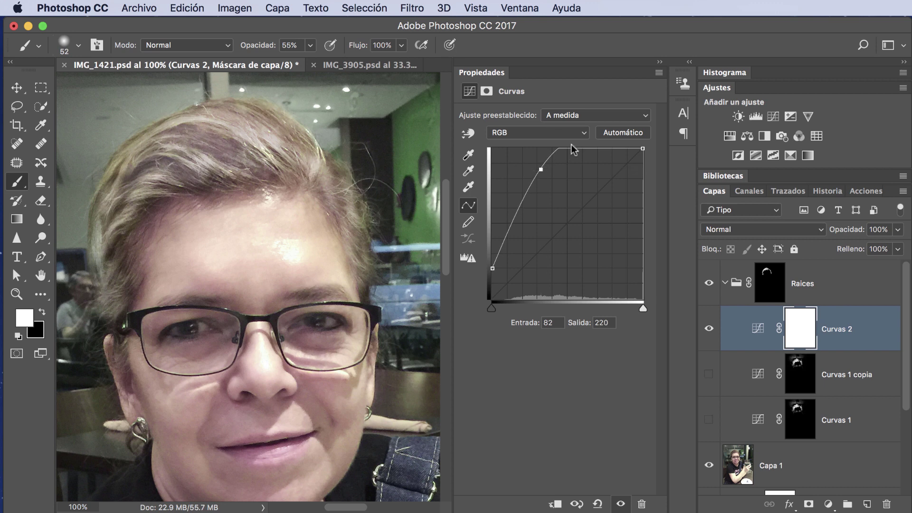
Pull the Azul channel curve down (input 163 to 113) to warm the hair golden
left_click(556, 133)
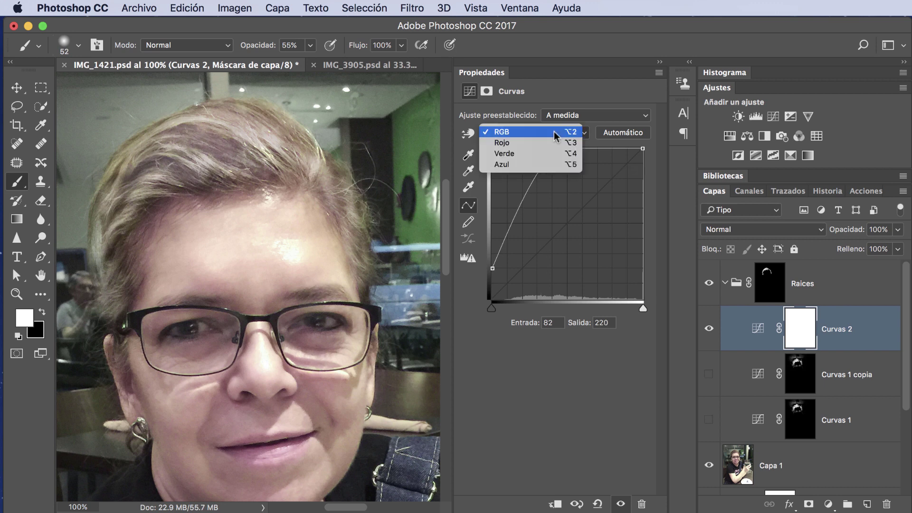
left_click(553, 165)
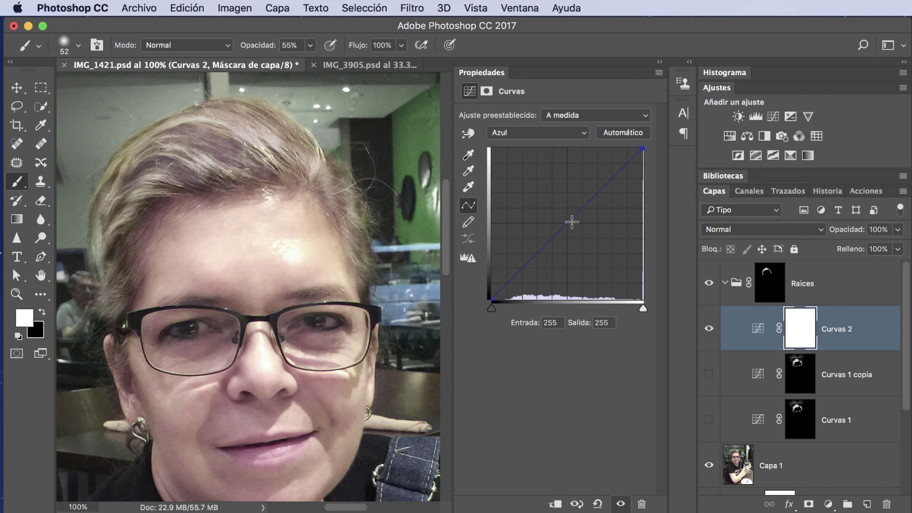
left_click_drag(571, 222, 588, 233)
Build a Gama de colores mask for Curvas 2 by sampling hair tones with the + eyedropper
left_click(486, 91)
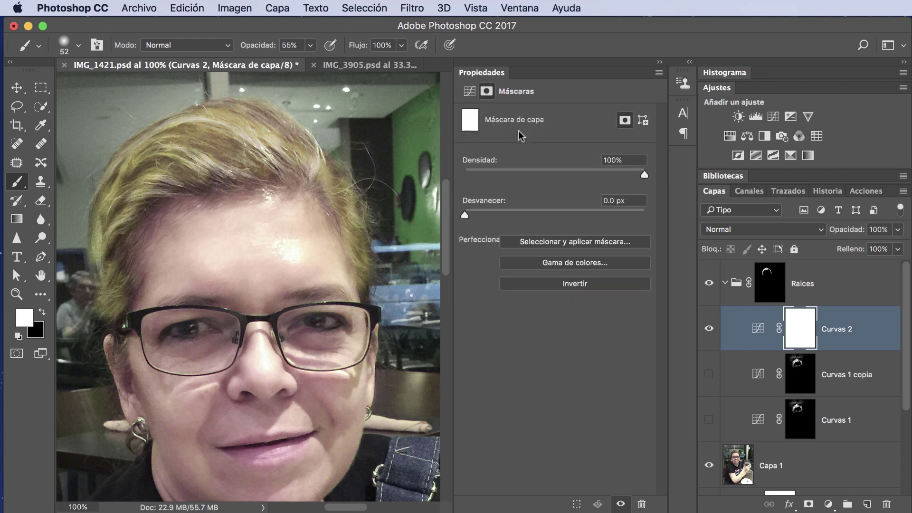
left_click(570, 262)
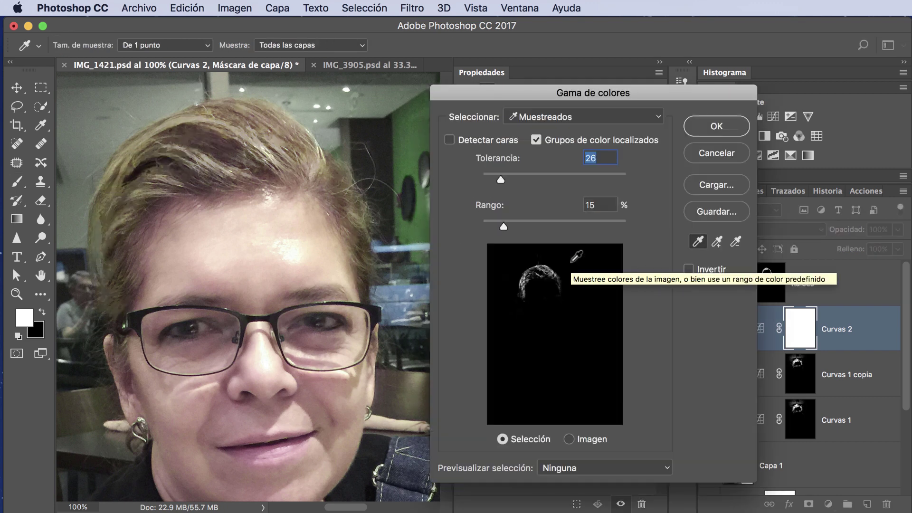
left_click(541, 269)
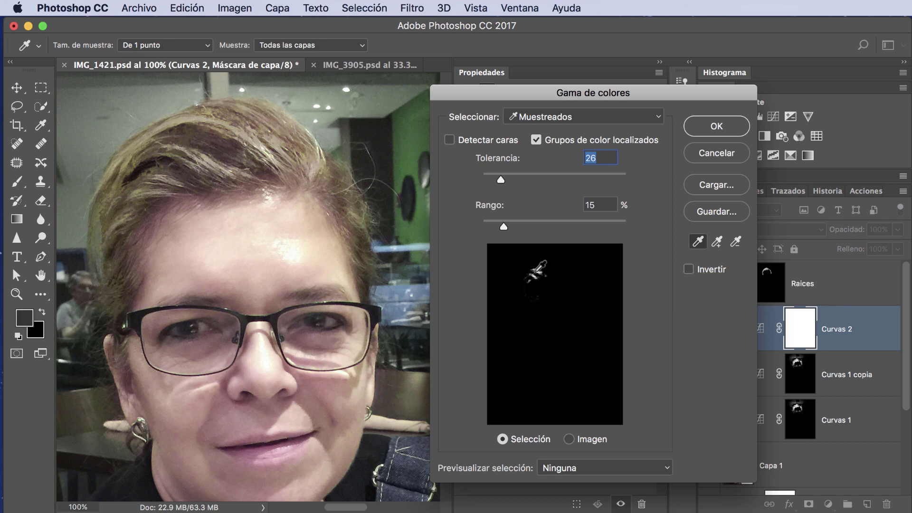
left_click(545, 272)
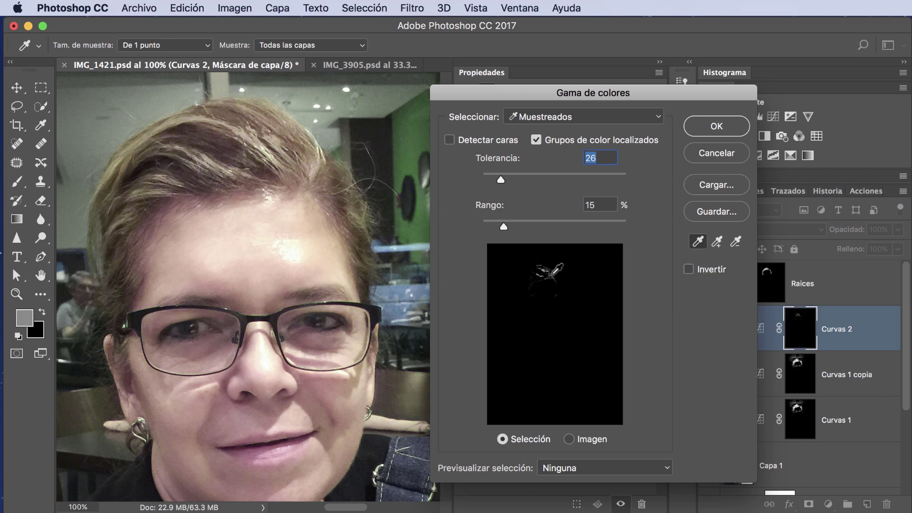
left_click(716, 241)
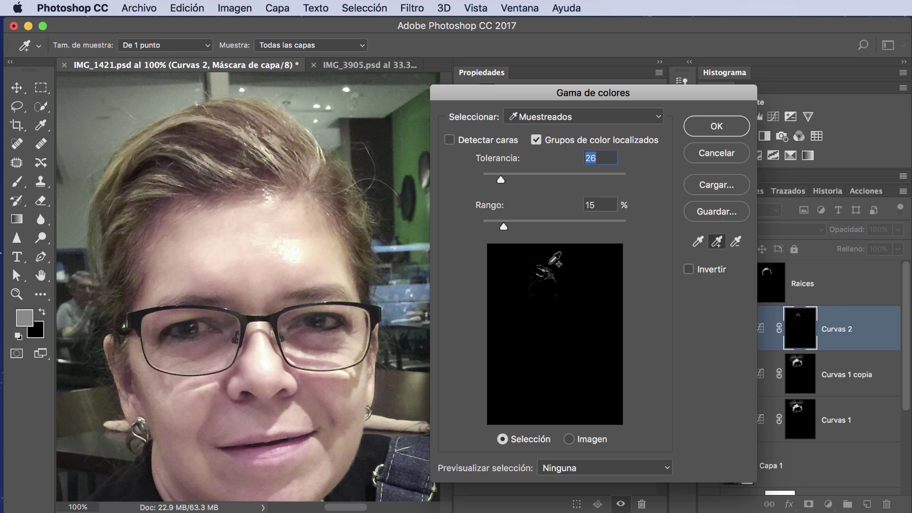
left_click(541, 271)
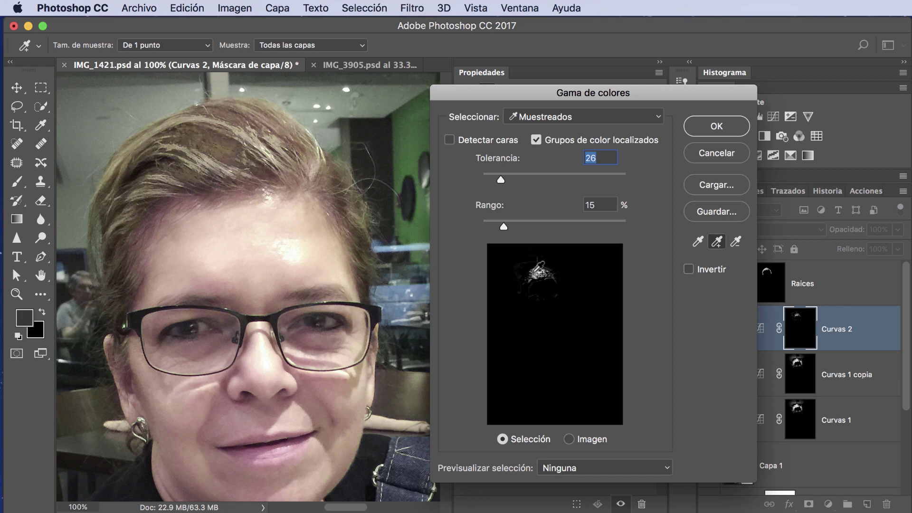
left_click(537, 264)
left_click(530, 273)
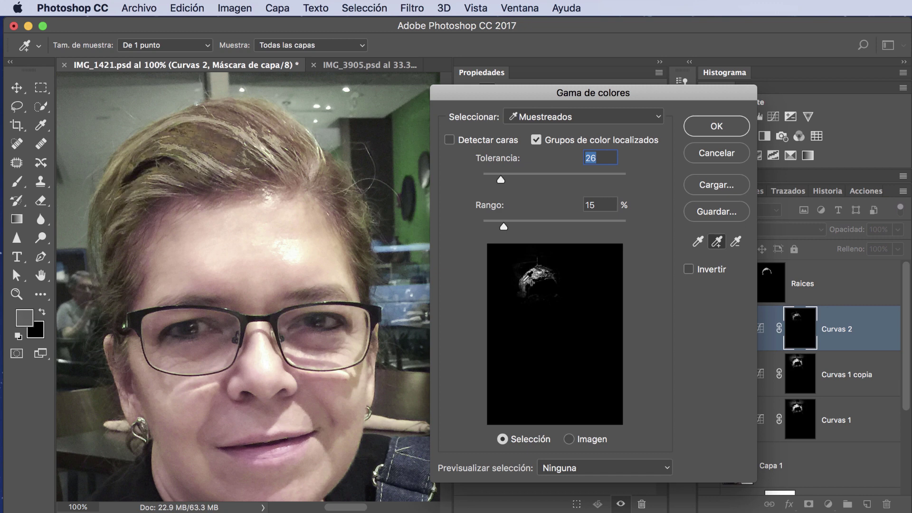
left_click(532, 284)
left_click(522, 292)
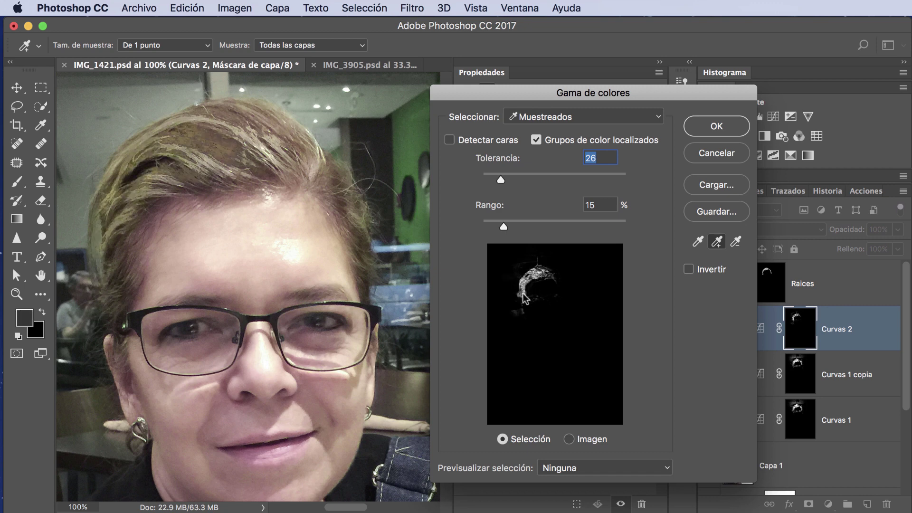
left_click(559, 280)
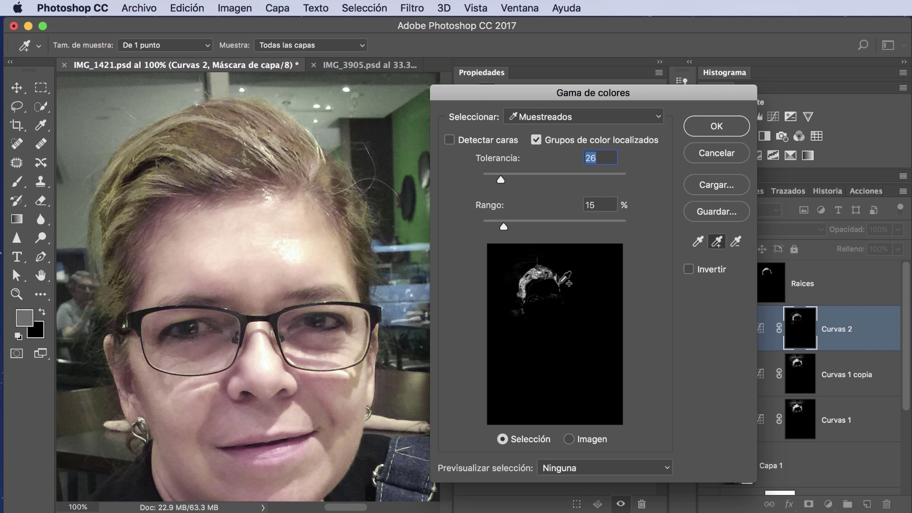
left_click(563, 284)
left_click(562, 285)
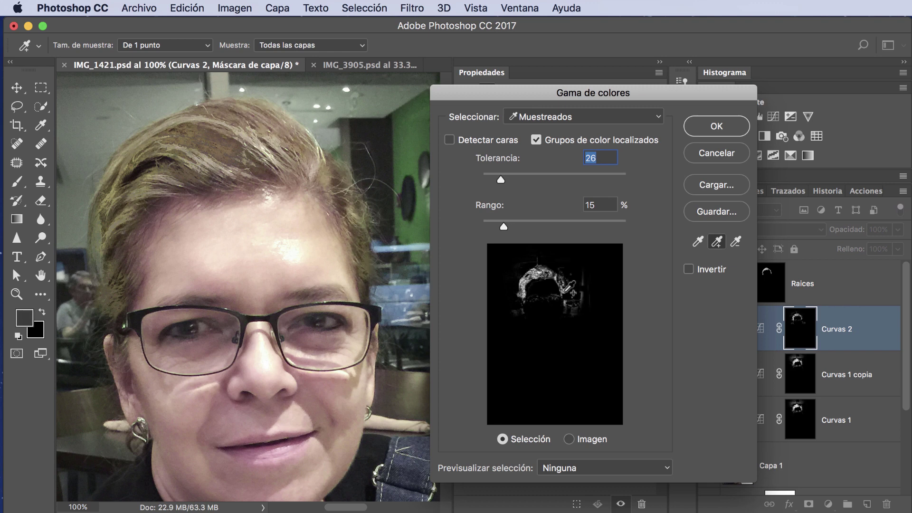
Add the grey roots and remaining hair tones at Tolerancia 26, then confirm the mask
left_click(242, 163)
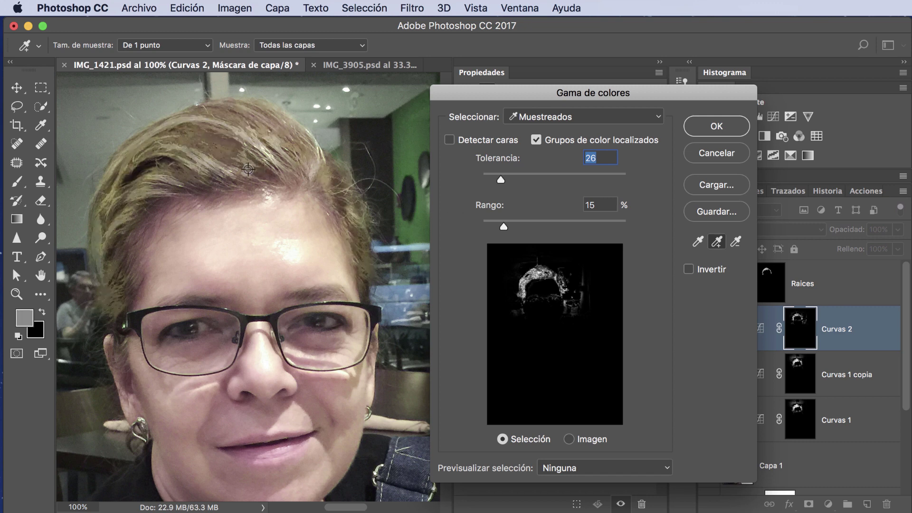
left_click(247, 172)
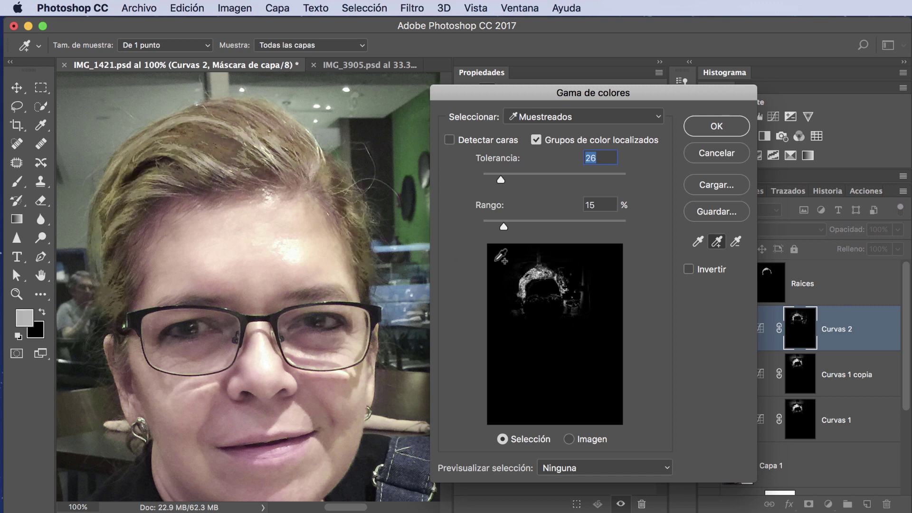
left_click(532, 283)
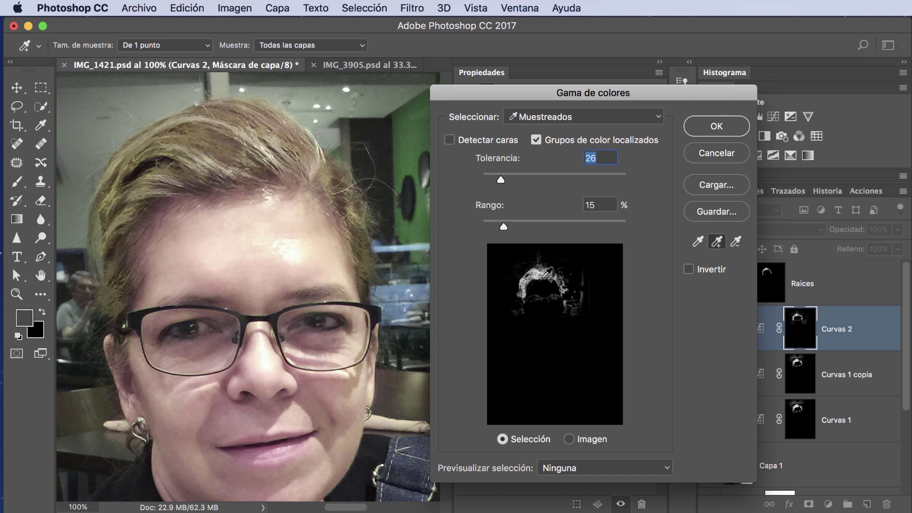
left_click(546, 280)
left_click(554, 274)
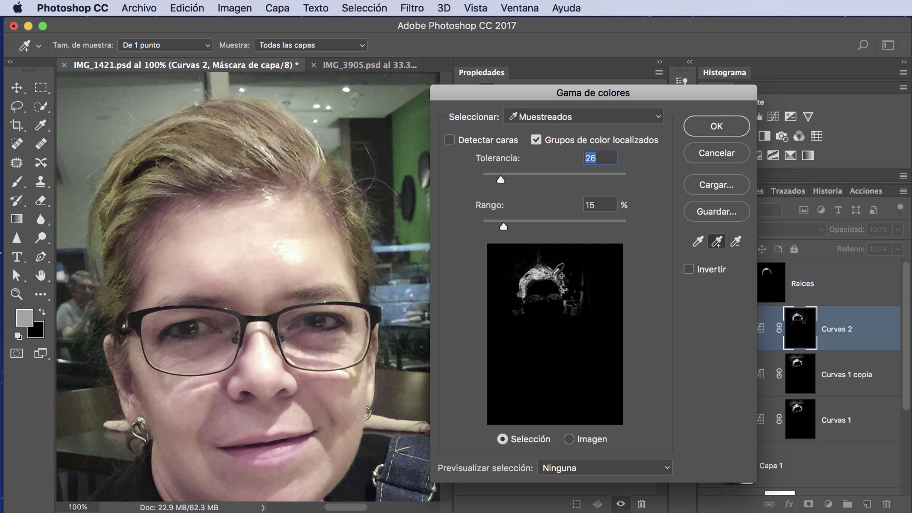
left_click(540, 278)
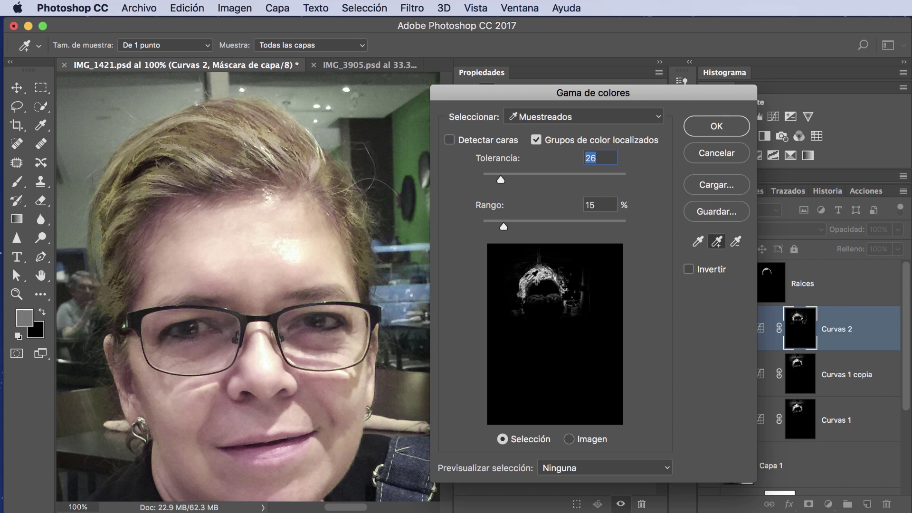
left_click(534, 284)
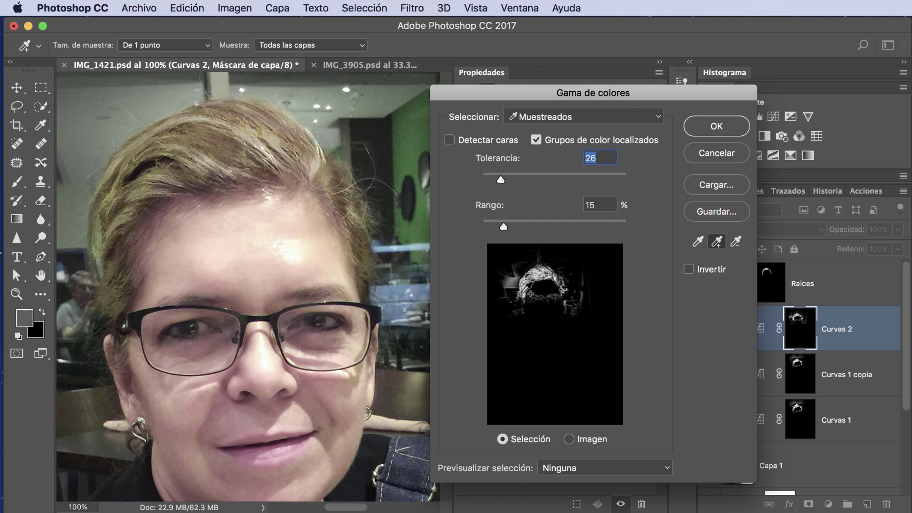
left_click(525, 291)
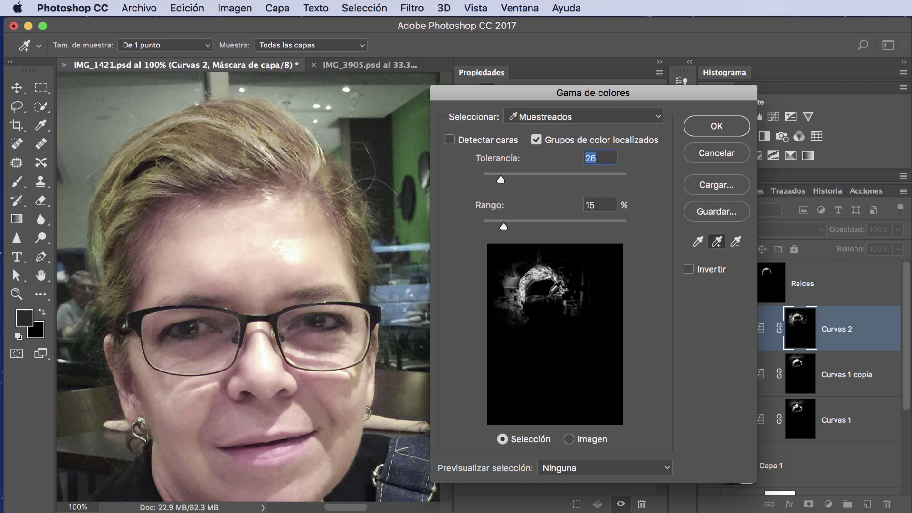
left_click(565, 286)
left_click(560, 278)
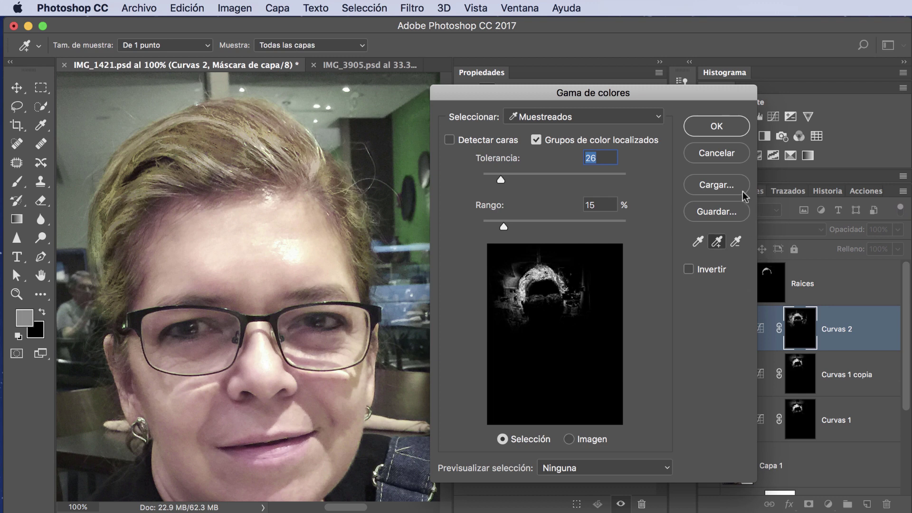
left_click(716, 127)
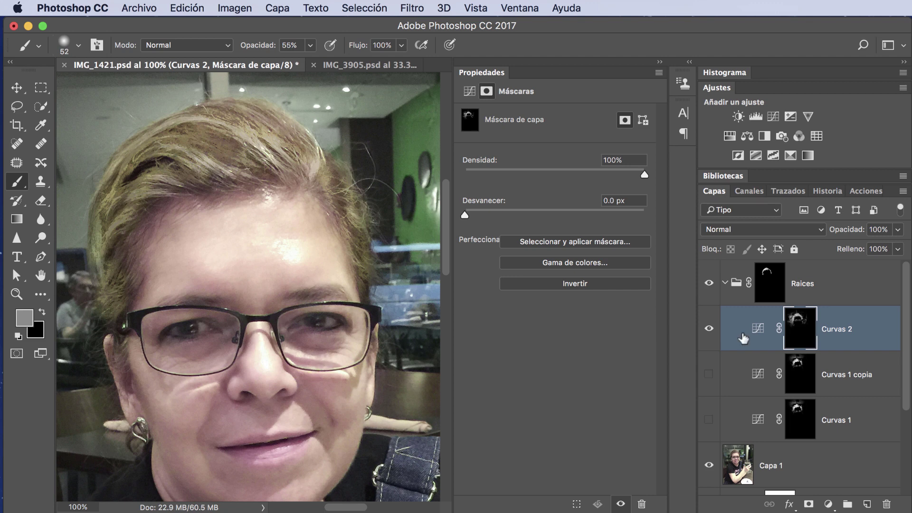
Turn on Curvas 1 and Curvas 1 copia, then paint black on Curvas 2's mask to remove tint across the hair
left_click(708, 374)
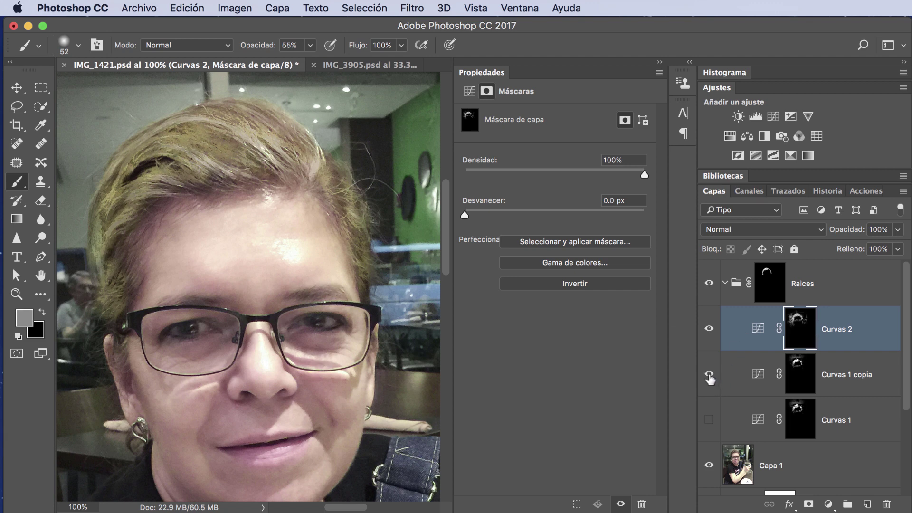
left_click(707, 419)
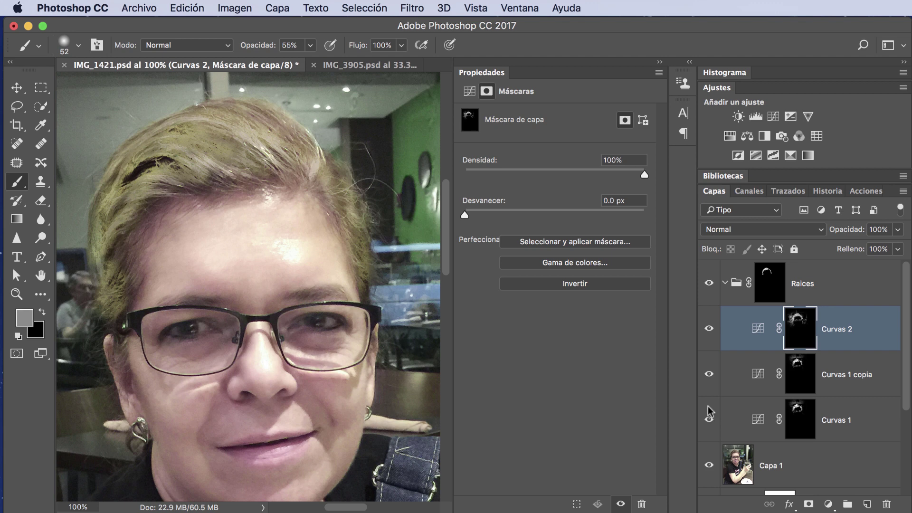
left_click(18, 336)
left_click(42, 311)
left_click_drag(159, 143, 263, 141)
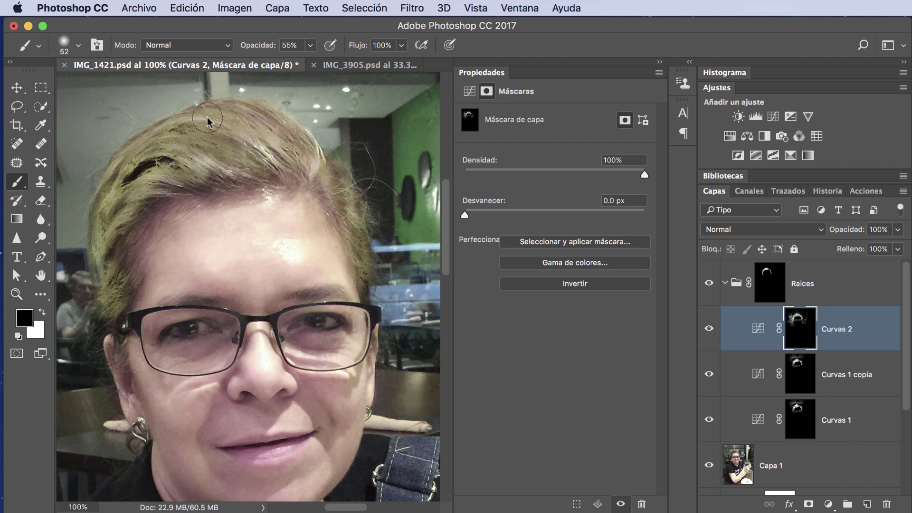
left_click_drag(282, 132, 332, 184)
left_click_drag(134, 220, 225, 129)
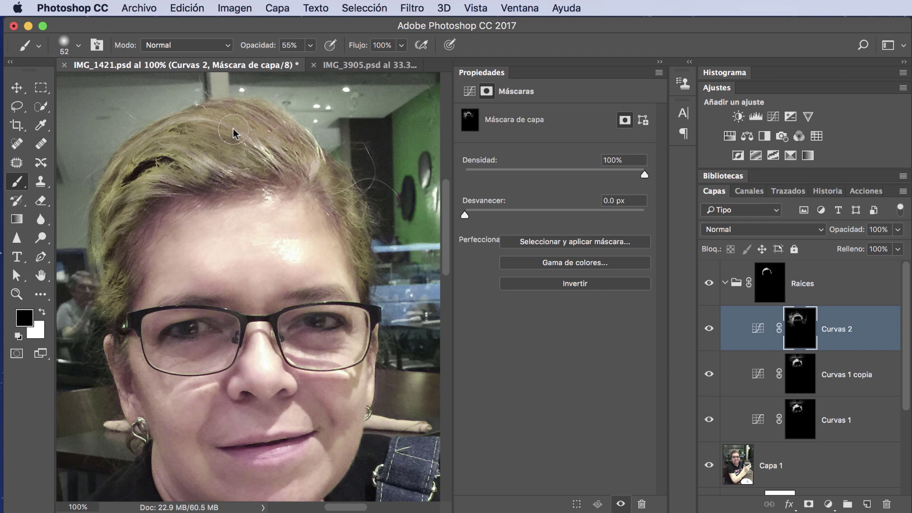
Paint white along the right hair edge to restore the correction, comparing with Raices toggled
left_click(43, 311)
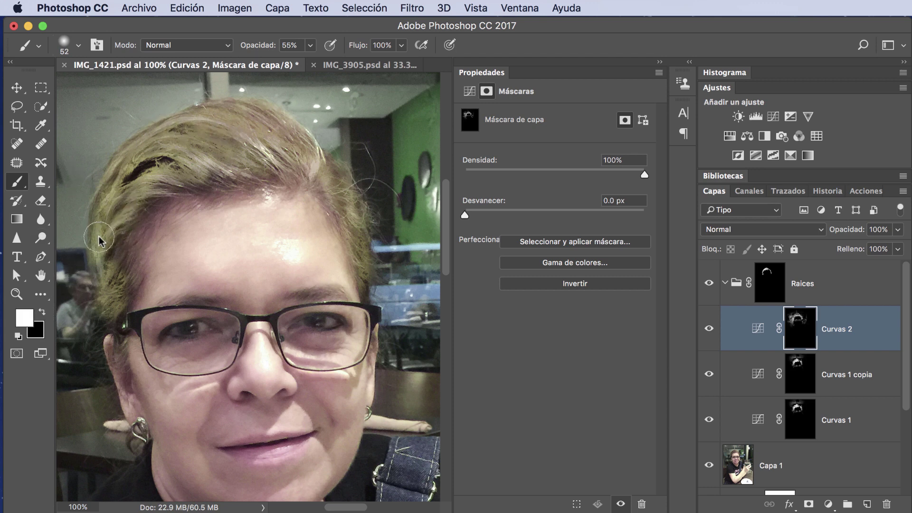
mouse_move(351, 203)
left_mouse_down()
mouse_move(361, 264)
mouse_move(413, 311)
left_mouse_up()
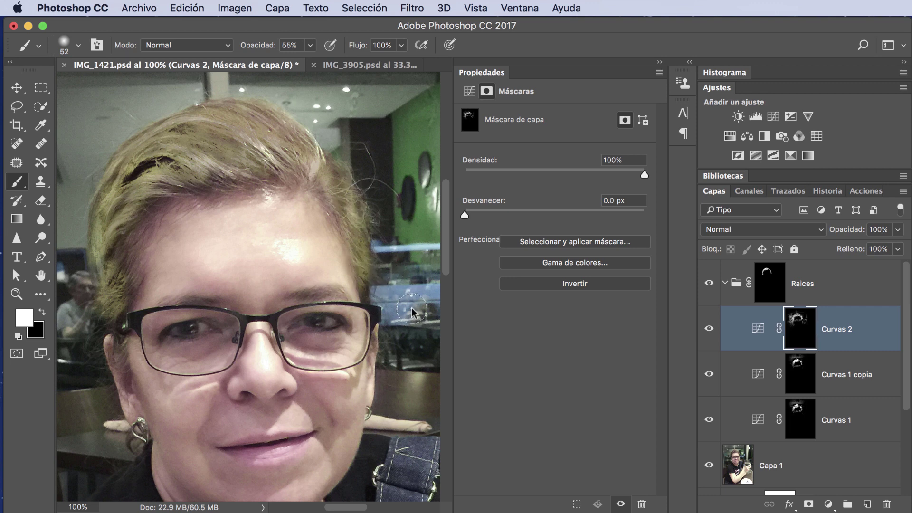
left_click(709, 284)
left_click(709, 284)
Lower Curvas 2 opacity to 54% and compare the result by toggling Raices
left_click(897, 229)
left_click_drag(899, 245, 885, 246)
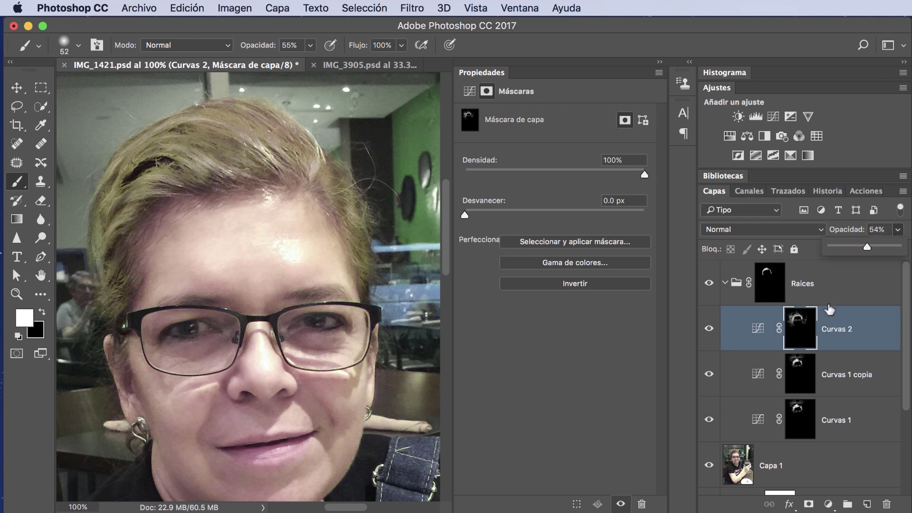
left_click(709, 285)
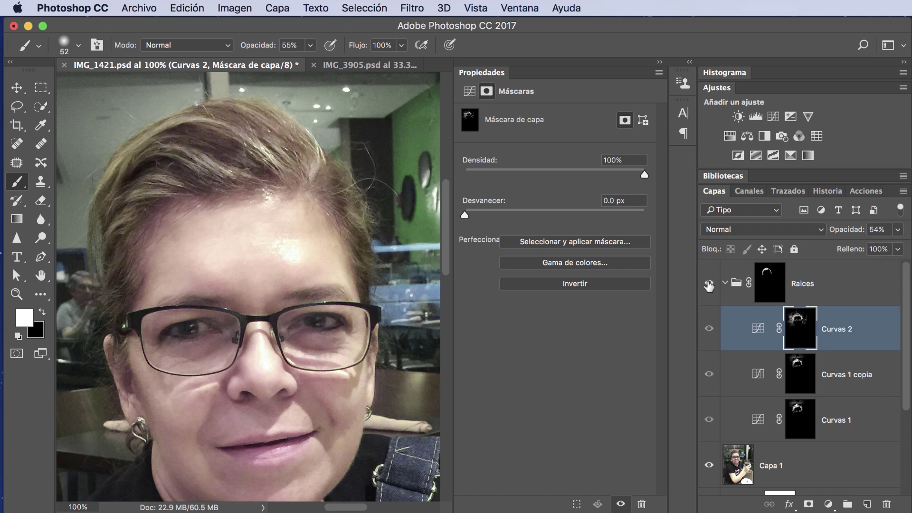
left_click(708, 285)
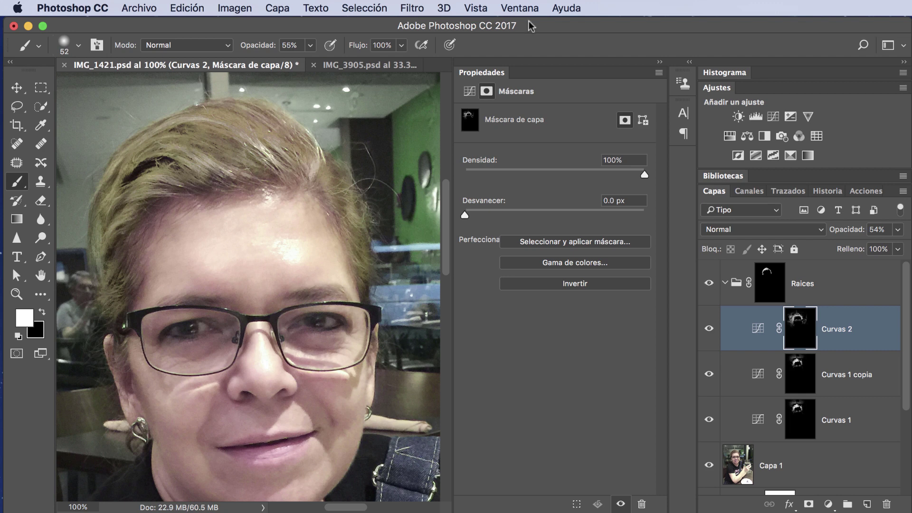
Add a Curvas 3 layer above Raices with its curve pulled down (74 to 53) to darken
left_click(724, 286)
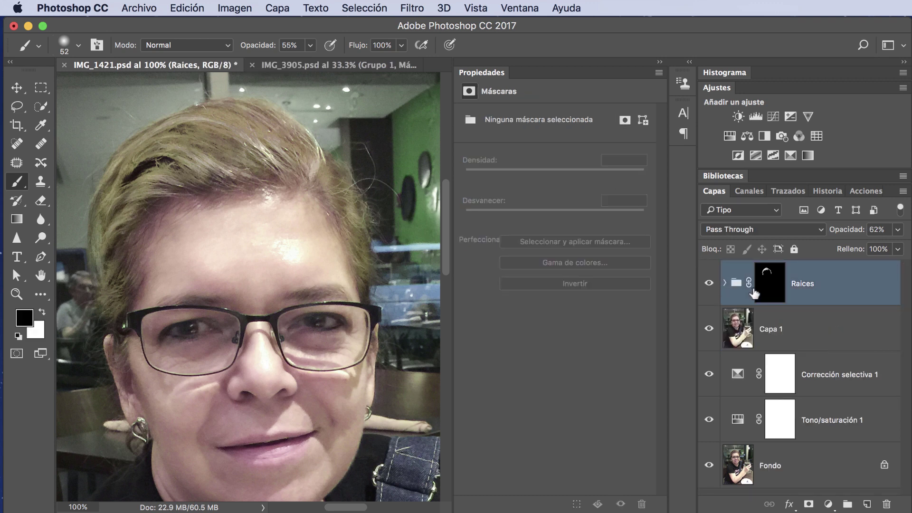
left_click(773, 116)
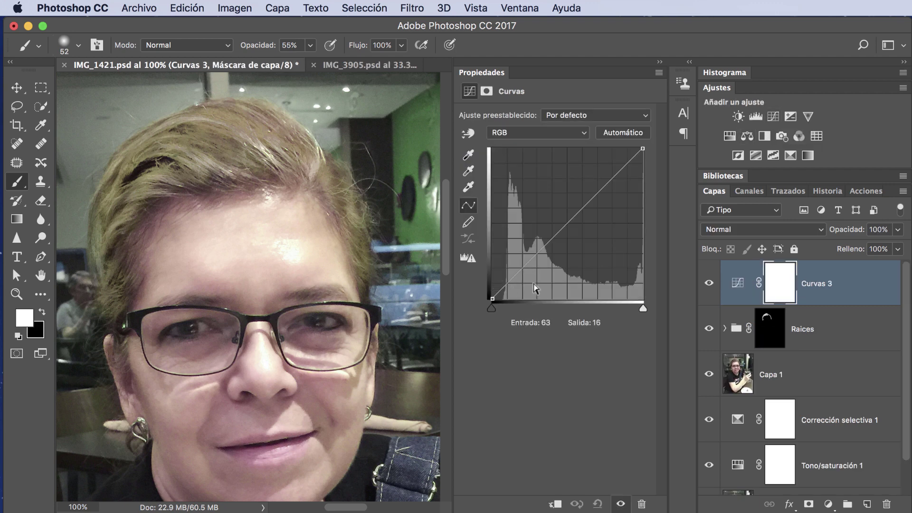
left_click(529, 263)
left_click_drag(528, 264, 535, 268)
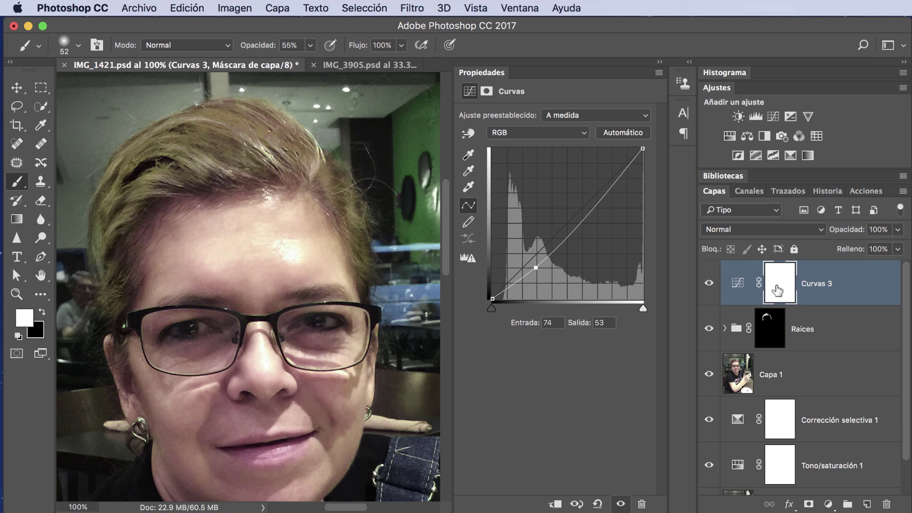
Invert the Curvas 3 mask and paint white over the hair roots and left edge
key("super+i")
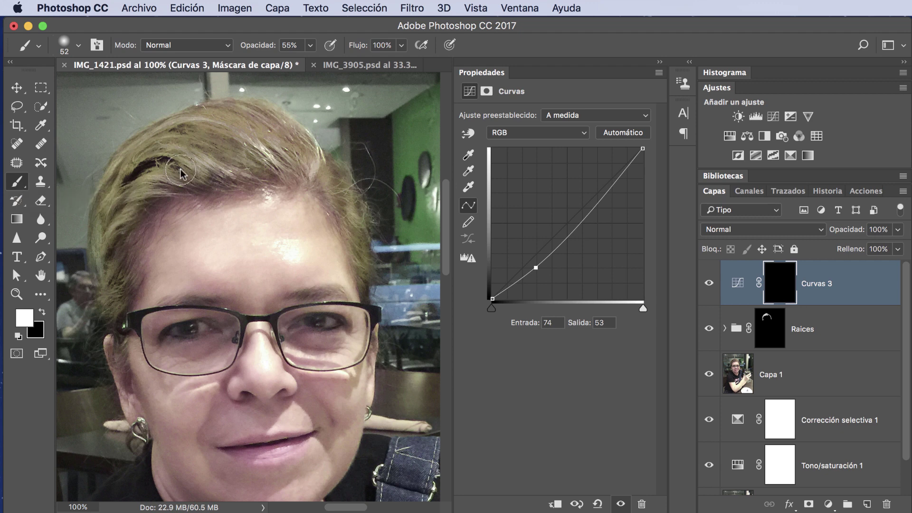
mouse_move(181, 173)
left_mouse_down()
mouse_move(274, 134)
mouse_move(212, 112)
mouse_move(184, 140)
left_mouse_up()
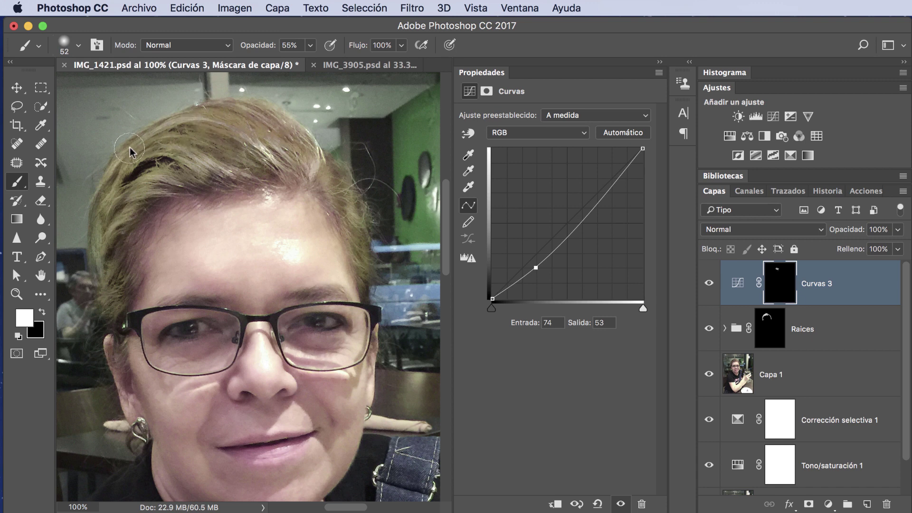
left_click_drag(91, 227, 103, 252)
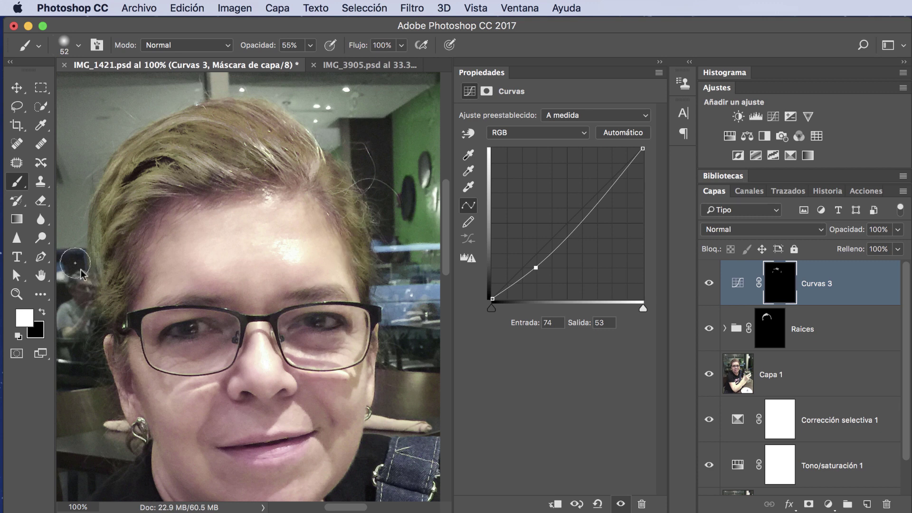
left_click_drag(90, 261, 107, 282)
key("super+minus")
key("super+minus")
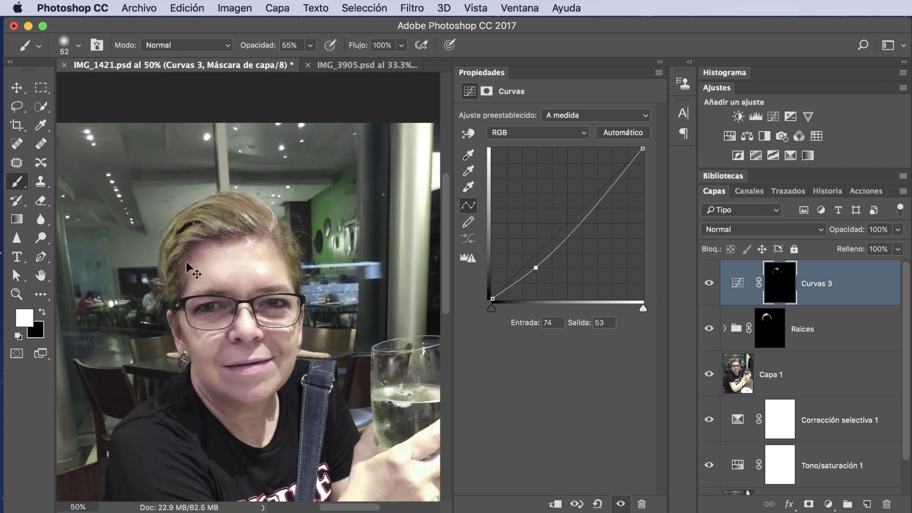
scroll(95, 285, "up", 5)
double_click(41, 275)
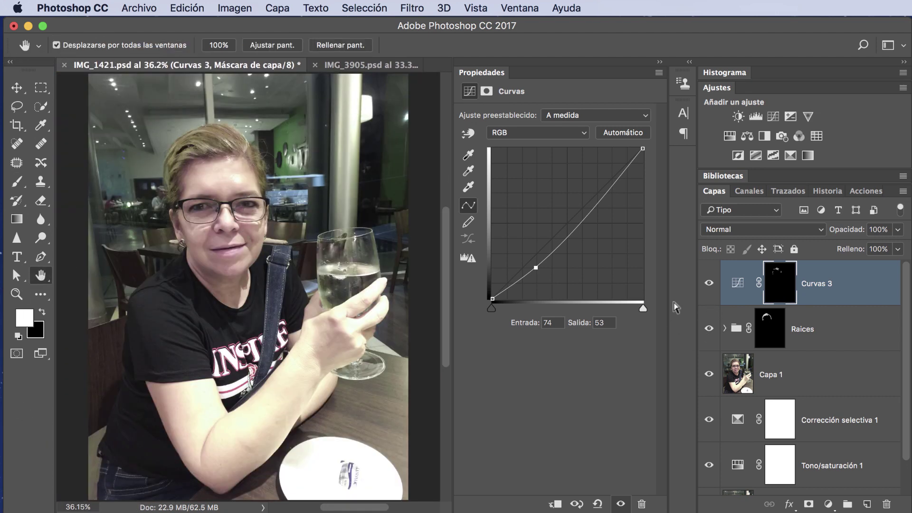
left_click(708, 283)
left_click(709, 329)
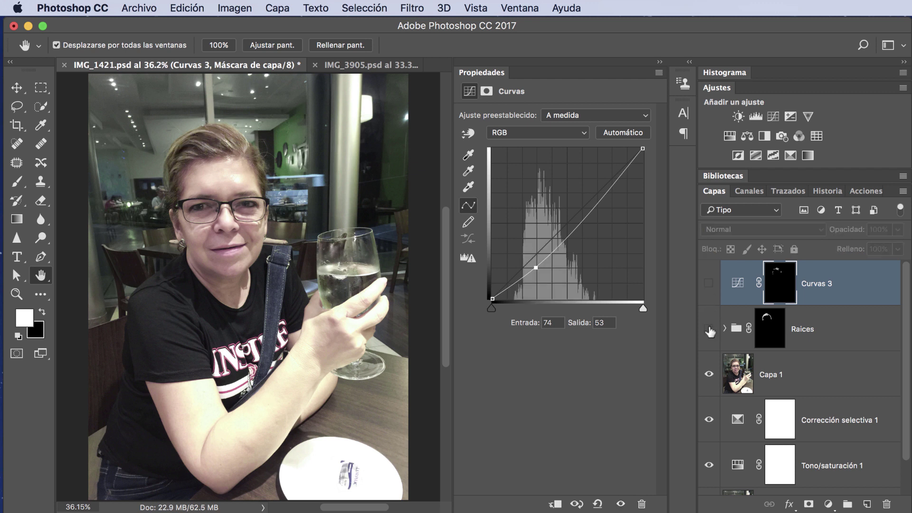
left_click(709, 329)
left_click(710, 295)
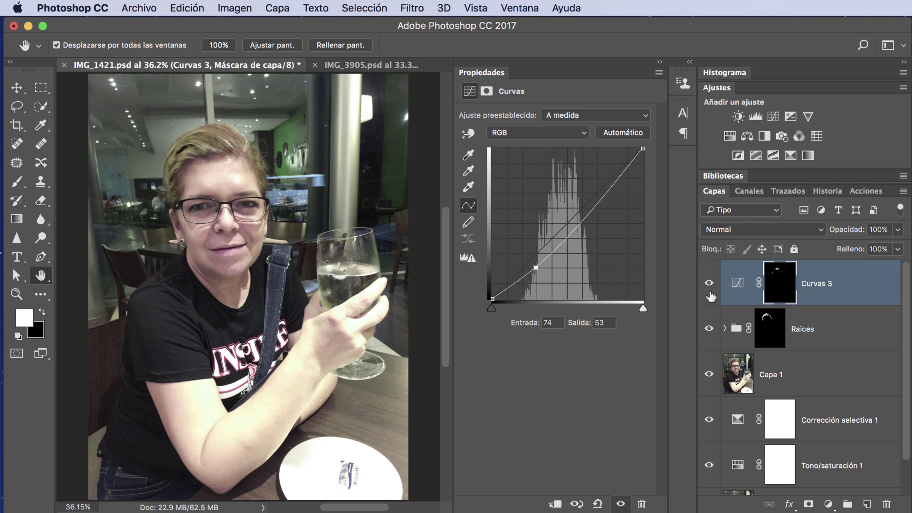
In IMG_3905, set the Curvas 3 layer's opacity to 41%
left_click(365, 70)
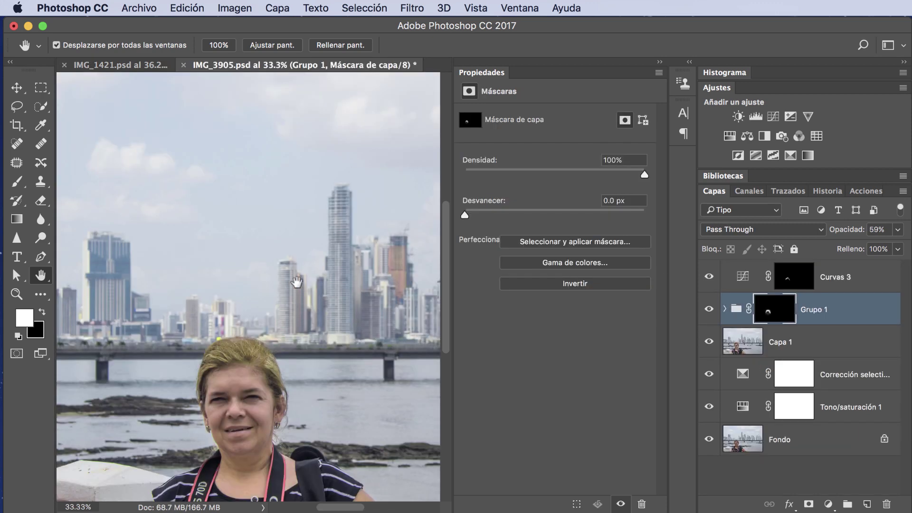
left_click_drag(296, 282, 296, 192)
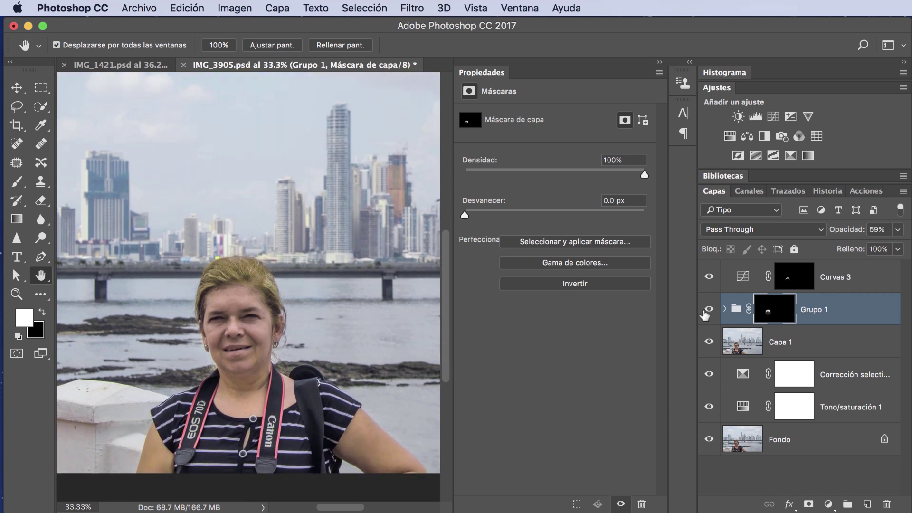
mouse_move(707, 281)
left_mouse_down()
mouse_move(708, 327)
mouse_move(709, 280)
left_mouse_up()
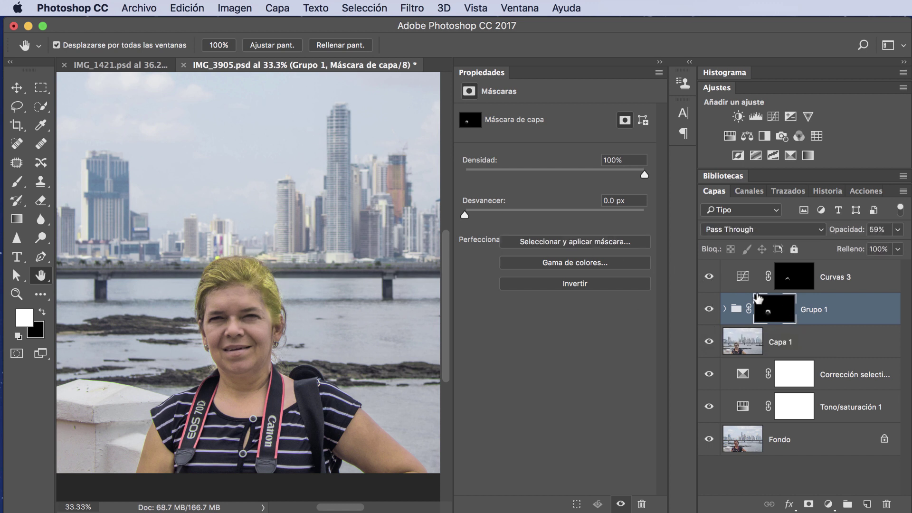
left_click(763, 280)
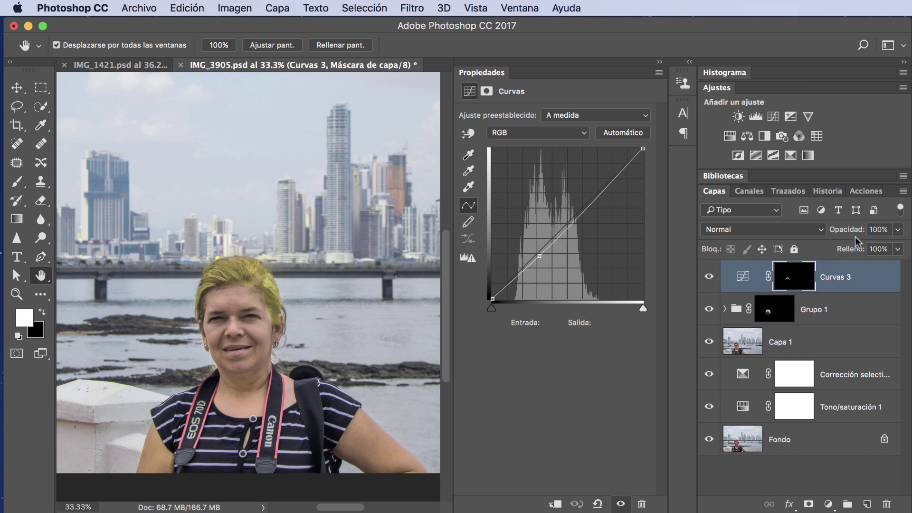
left_click(897, 230)
left_click_drag(900, 246, 873, 245)
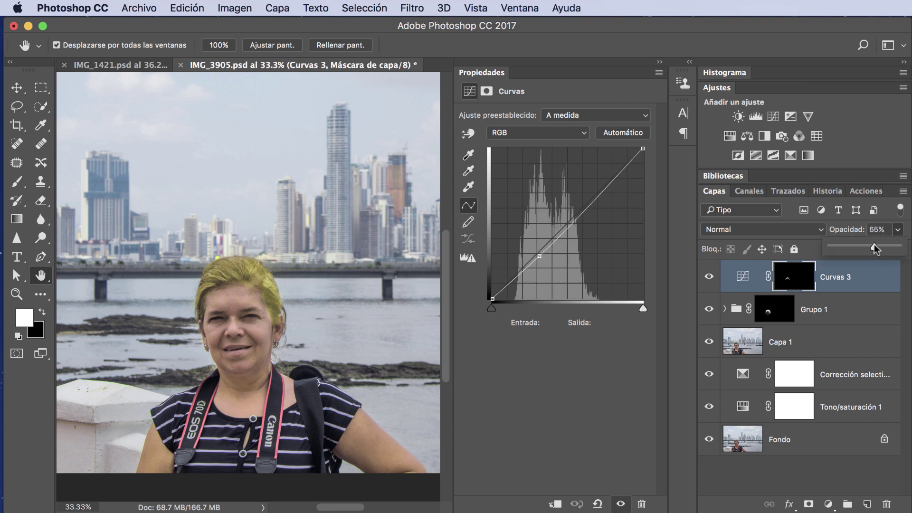
Set the Grupo 1 group's opacity to 41%
left_click(823, 307)
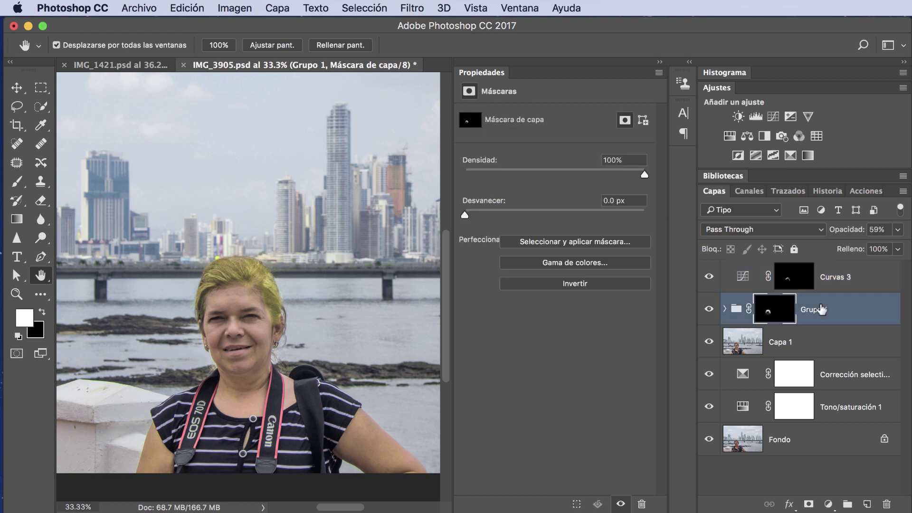
left_click(898, 229)
mouse_move(868, 244)
left_mouse_down()
mouse_move(849, 244)
mouse_move(874, 244)
left_mouse_up()
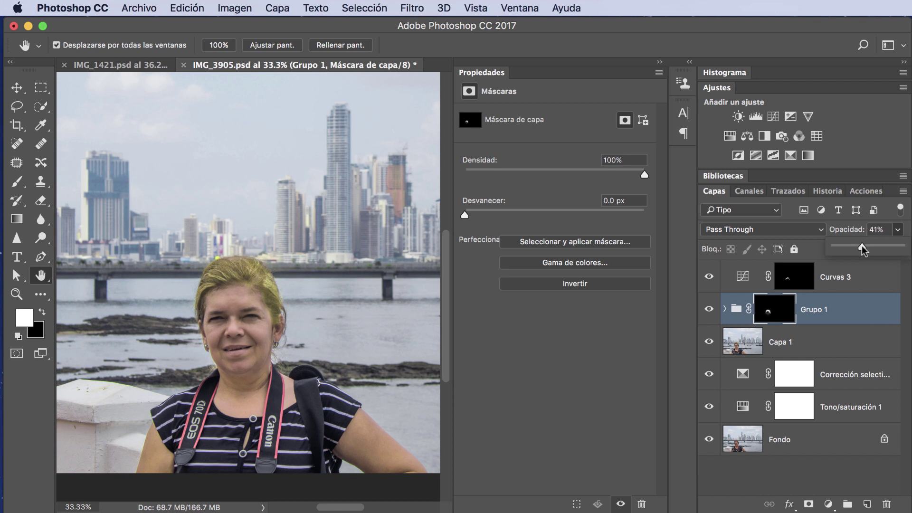
mouse_move(709, 277)
left_mouse_down()
mouse_move(707, 314)
mouse_move(709, 280)
left_mouse_up()
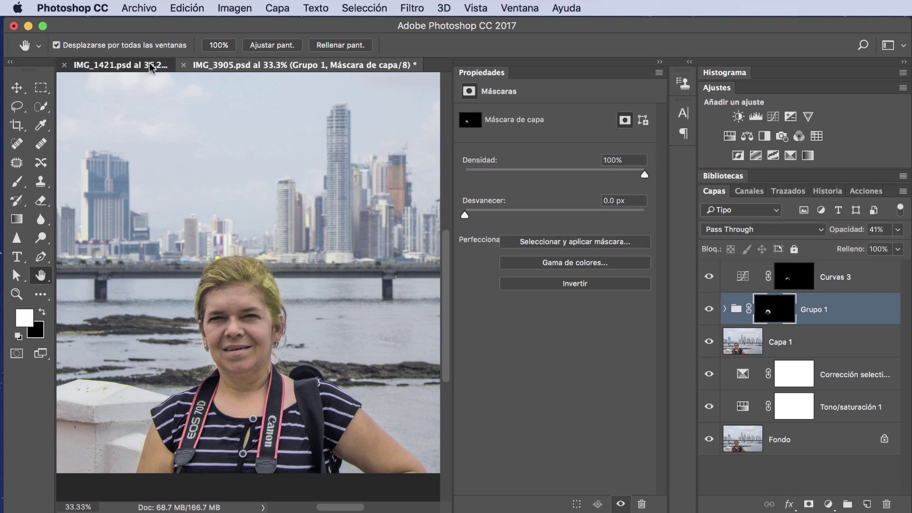
Switch to IMG_1421 and toggle Curvas 3 off and on to compare
left_click(118, 65)
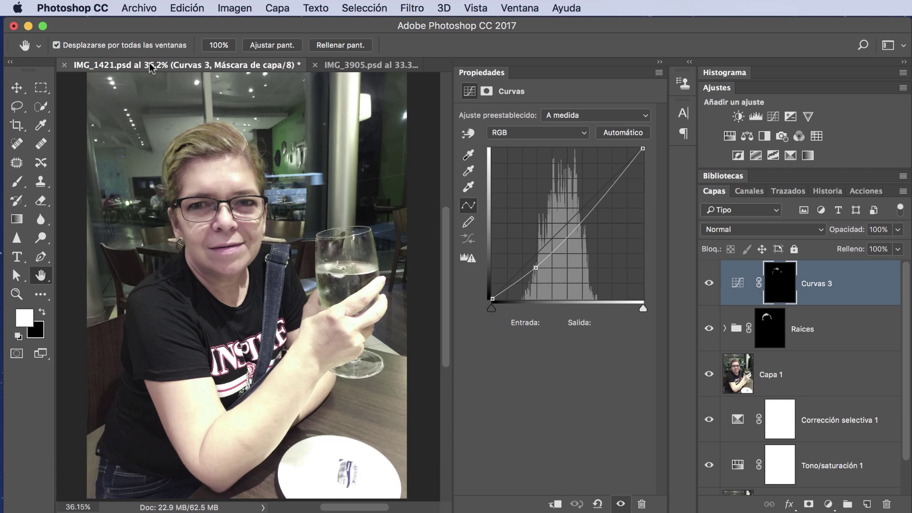
left_click(708, 283)
left_click_drag(710, 326, 711, 296)
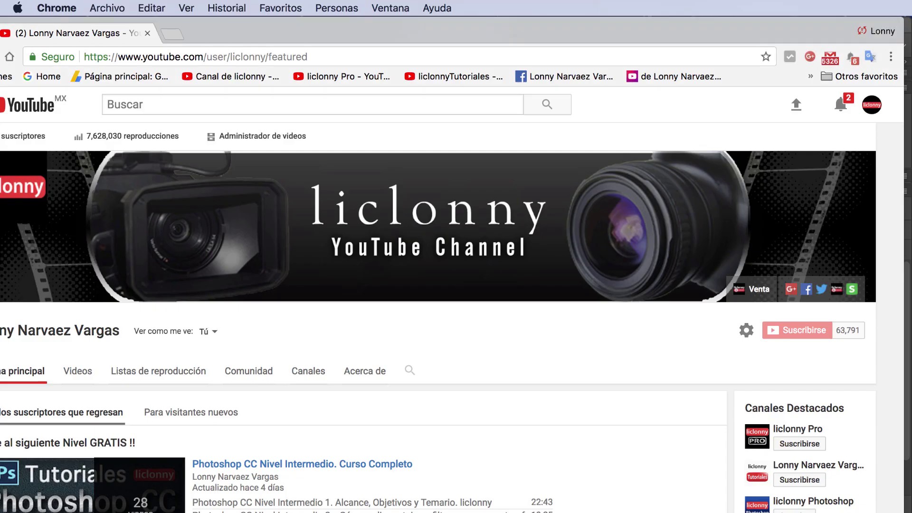
mouse_move(437, 226)
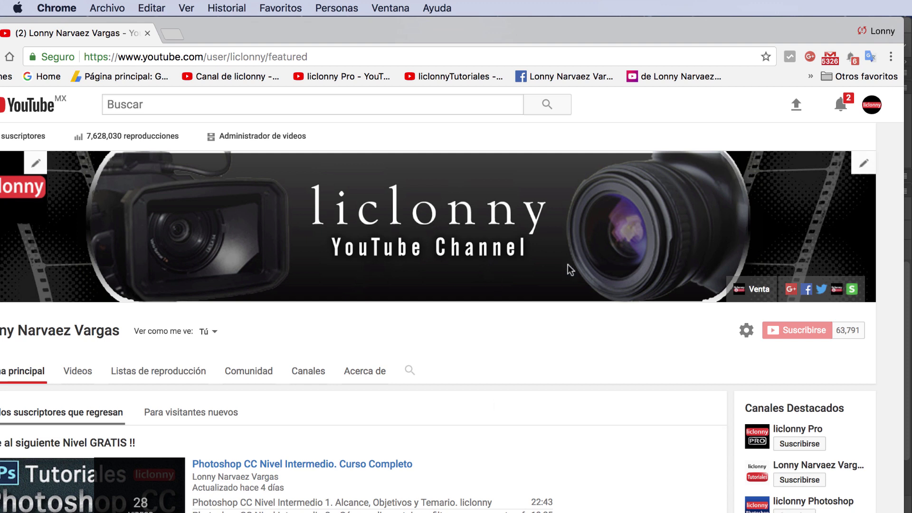
Open the Sellfy store in a new tab and browse its products
left_click(851, 290)
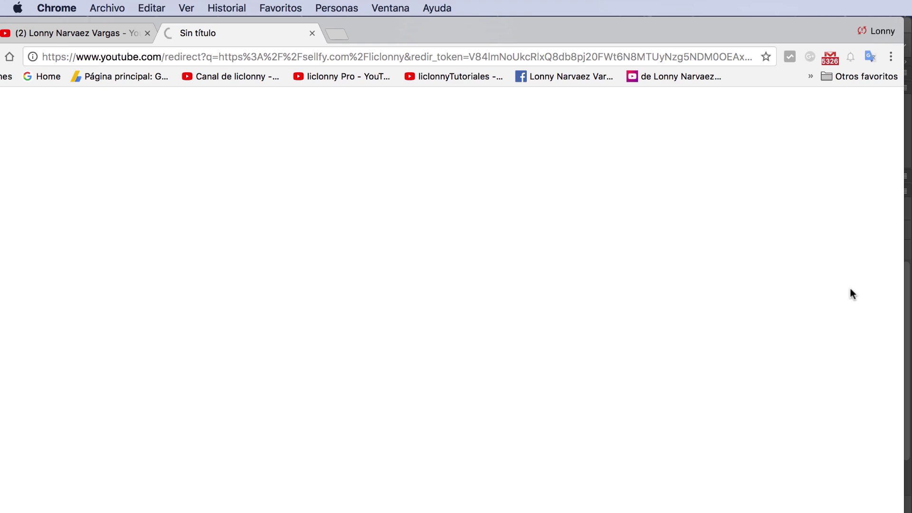
scroll(761, 318, "down", 1)
scroll(761, 318, "down", 3)
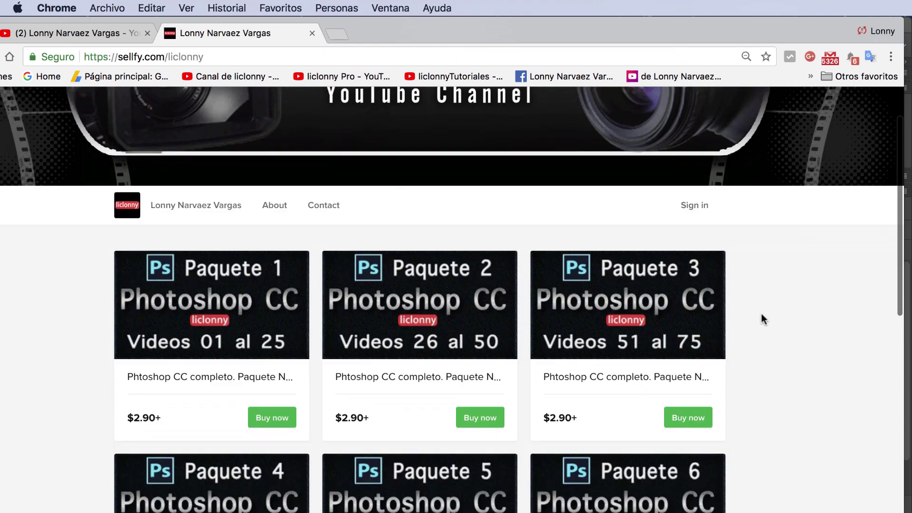
scroll(761, 316, "down", 3)
scroll(763, 318, "down", 5)
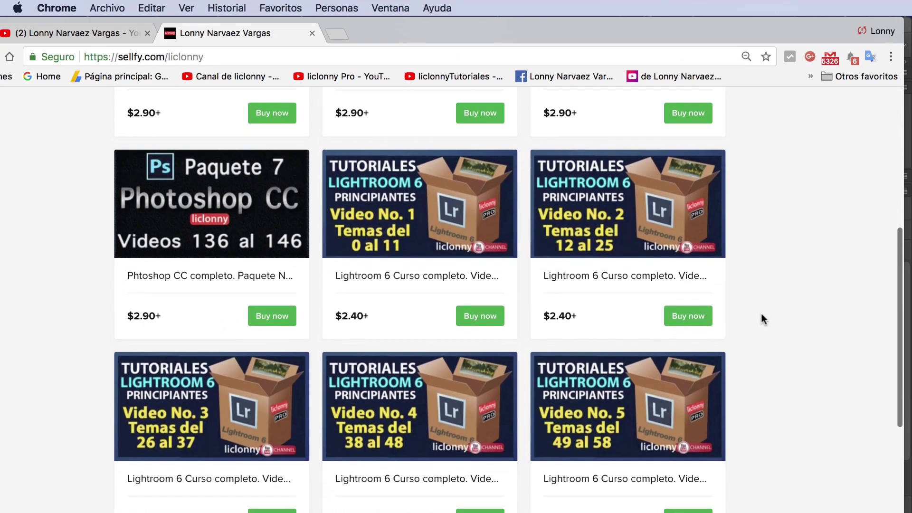
scroll(762, 318, "up", 5)
scroll(762, 318, "up", 3)
scroll(762, 318, "down", 1)
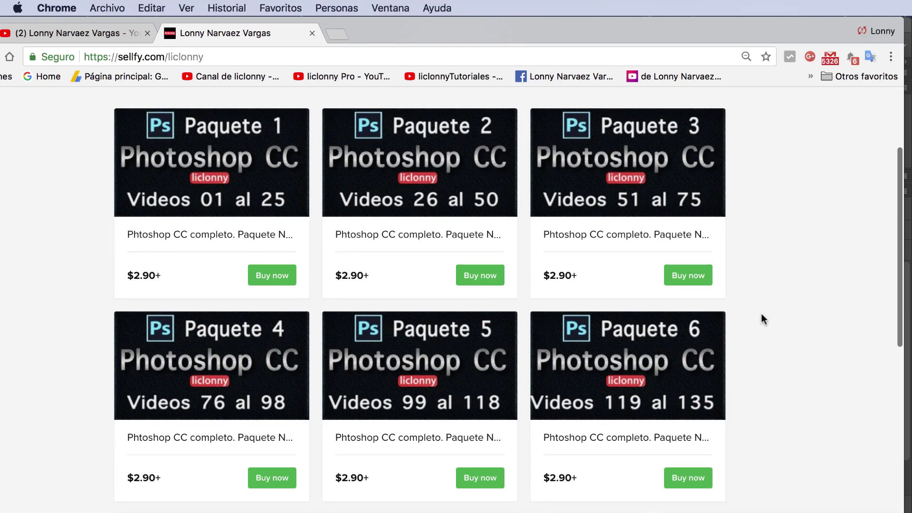
Open and read the Photoshop CC Paquete 2 product page, then go back to the YouTube tab
left_click(423, 177)
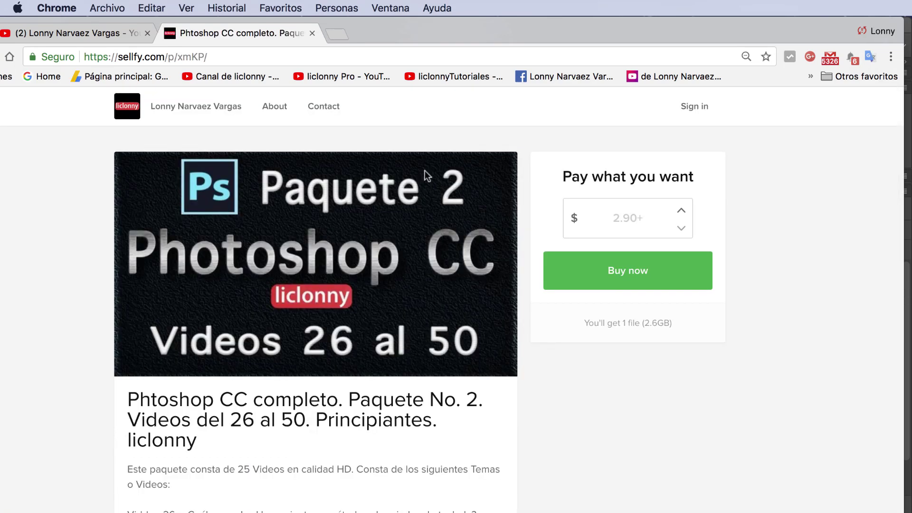
scroll(425, 190, "down", 2)
scroll(424, 205, "down", 3)
scroll(424, 204, "down", 2)
scroll(424, 204, "down", 3)
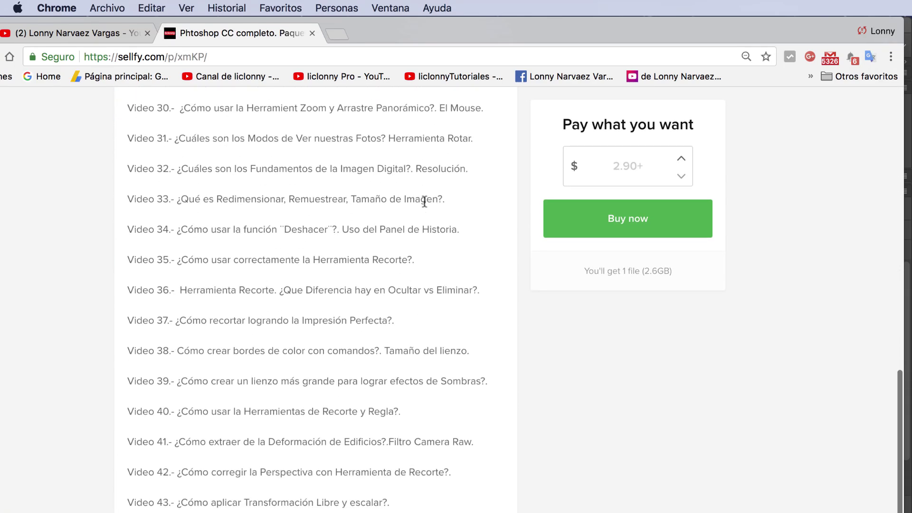
scroll(424, 201, "down", 3)
scroll(424, 201, "down", 1)
scroll(424, 201, "up", 2)
scroll(424, 201, "up", 5)
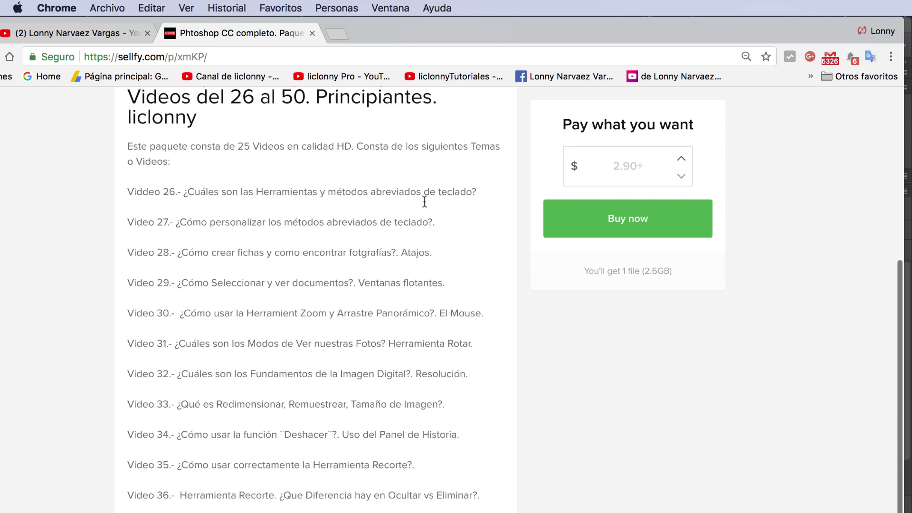
scroll(424, 202, "up", 5)
scroll(424, 202, "up", 2)
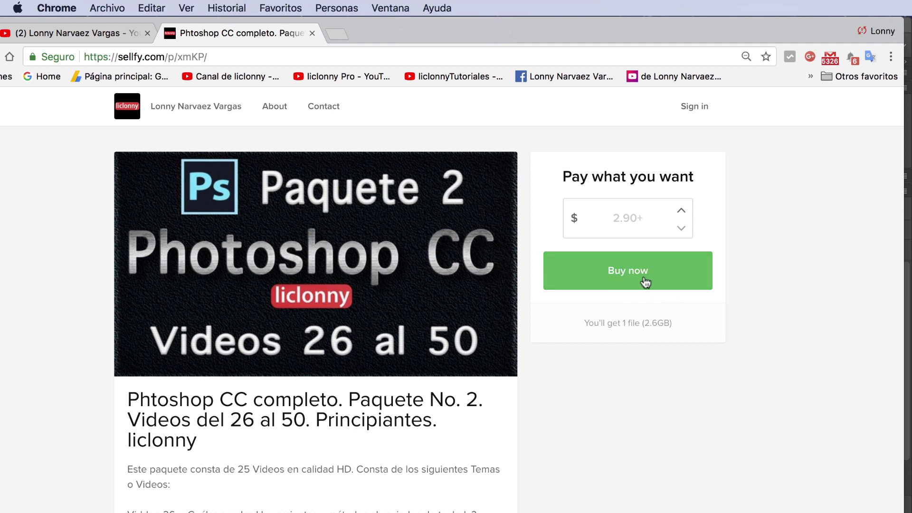
mouse_move(380, 239)
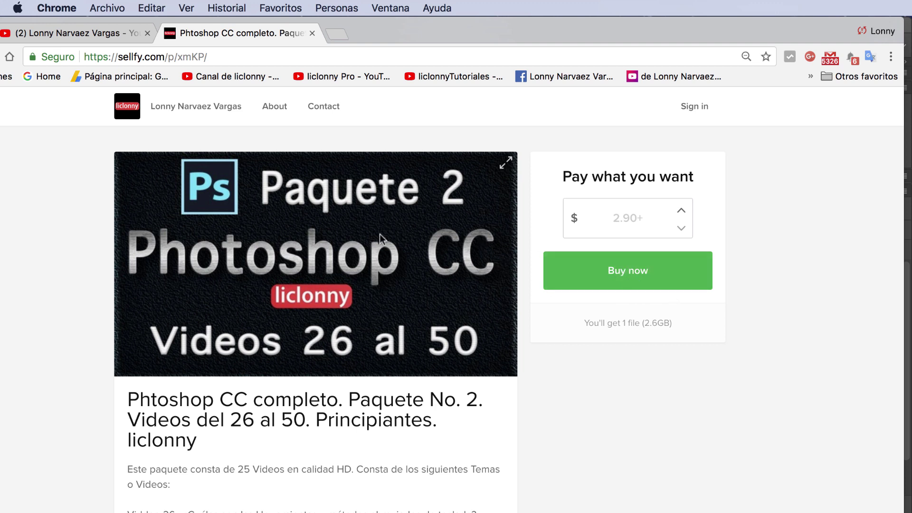
left_click(96, 33)
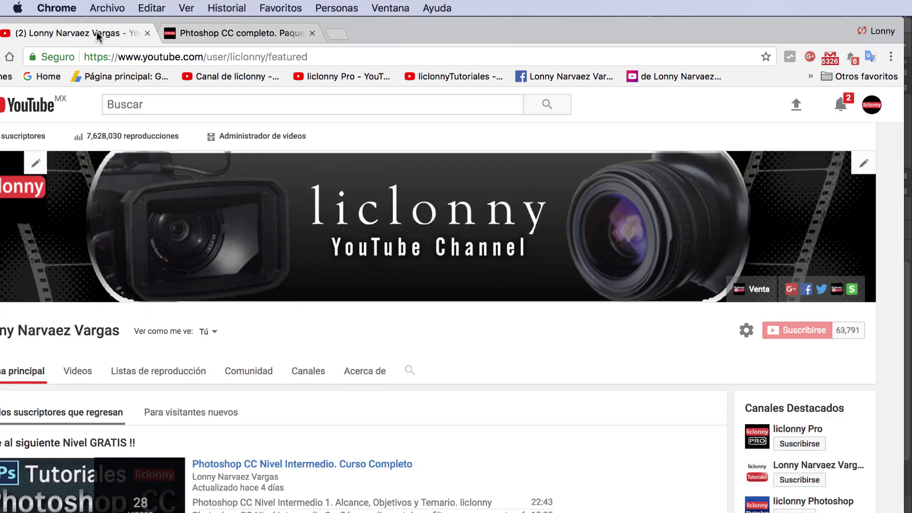
Open the Venta Paquetes page in a new tab and browse the Lightroom 6 course listings
left_click(752, 291)
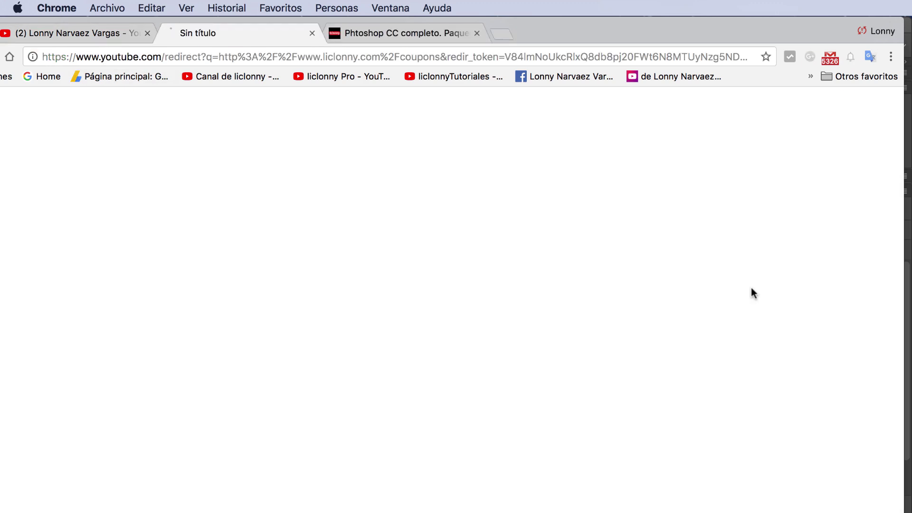
scroll(743, 299, "down", 1)
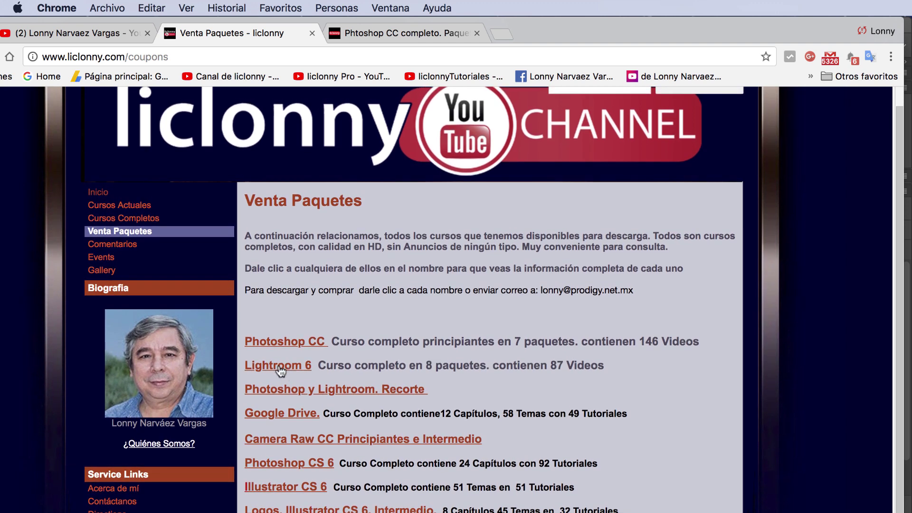
left_click(280, 368)
scroll(279, 365, "down", 3)
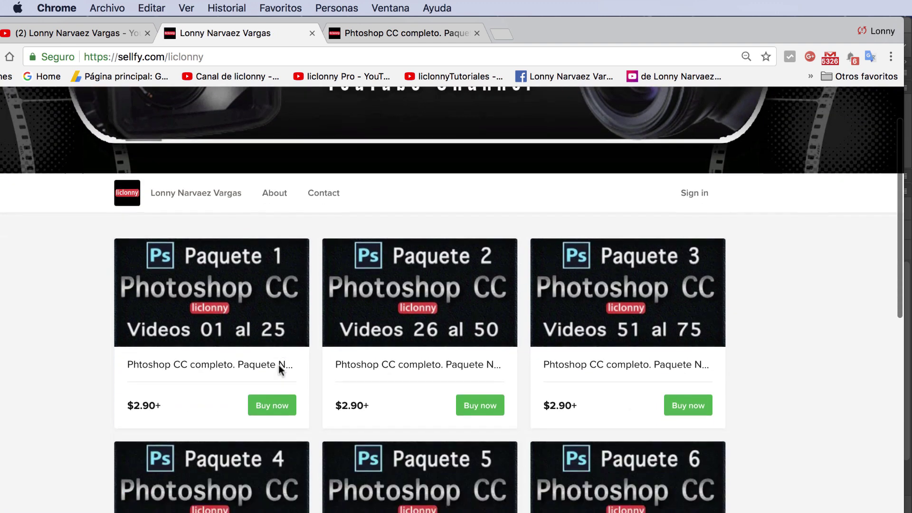
scroll(278, 364, "down", 4)
scroll(278, 364, "down", 5)
scroll(278, 365, "down", 4)
scroll(278, 365, "down", 3)
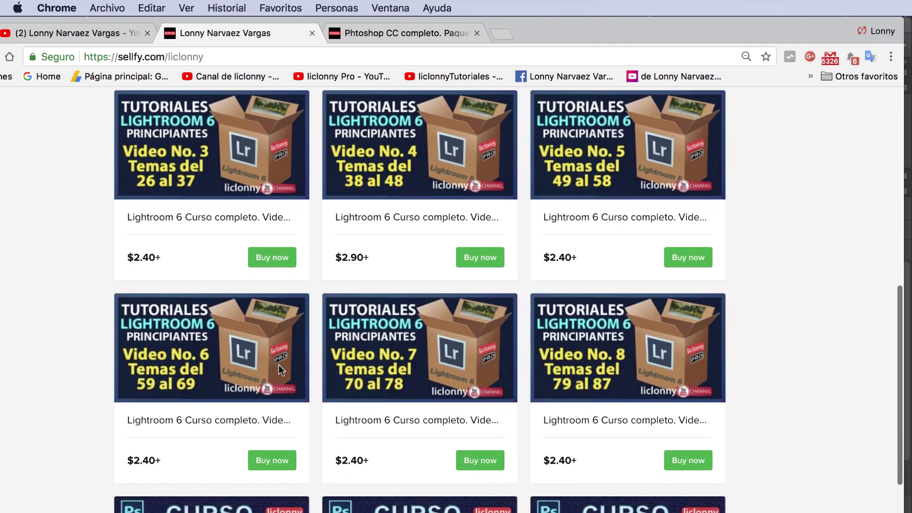
Open the Lightroom 6 Video No. 7 product page (Temas 70–78, from $2.40) and review it
left_click(362, 360)
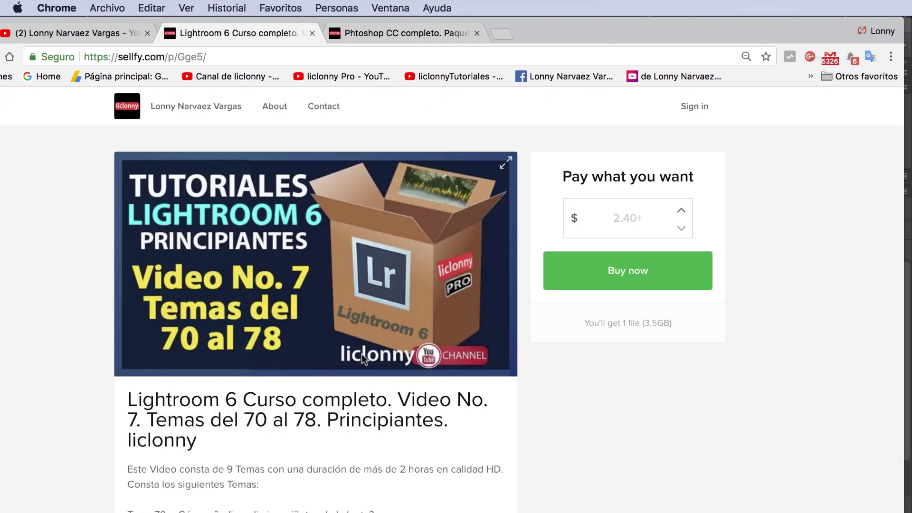
scroll(362, 360, "down", 2)
scroll(362, 360, "down", 2)
scroll(363, 360, "down", 4)
scroll(362, 360, "down", 1)
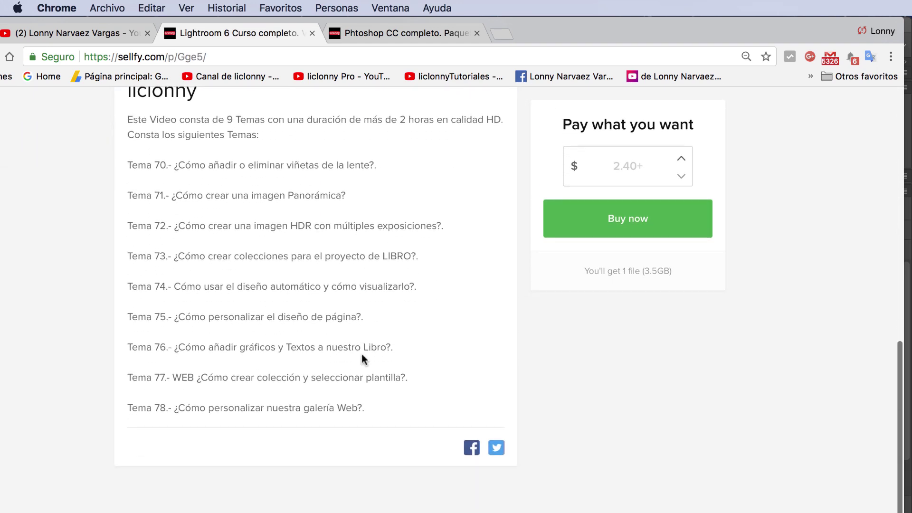
scroll(361, 354, "up", 4)
scroll(361, 354, "up", 2)
scroll(361, 355, "up", 3)
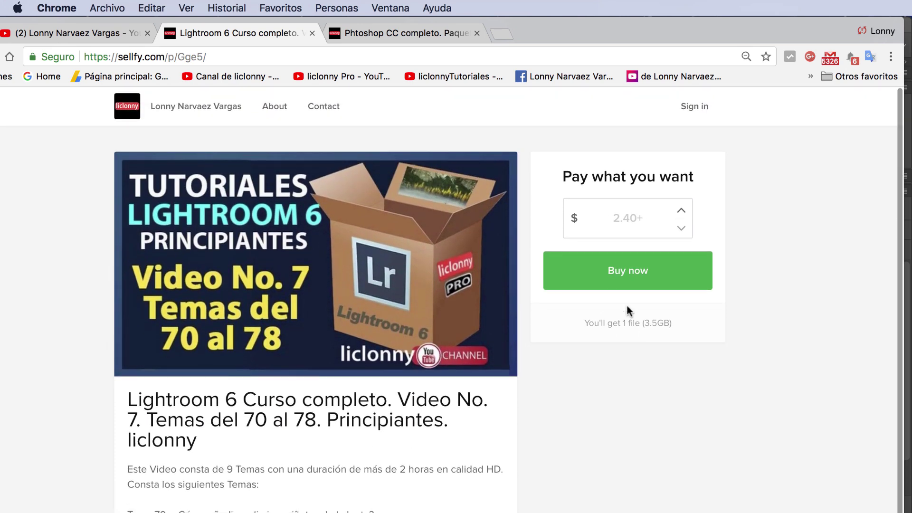
mouse_move(315, 263)
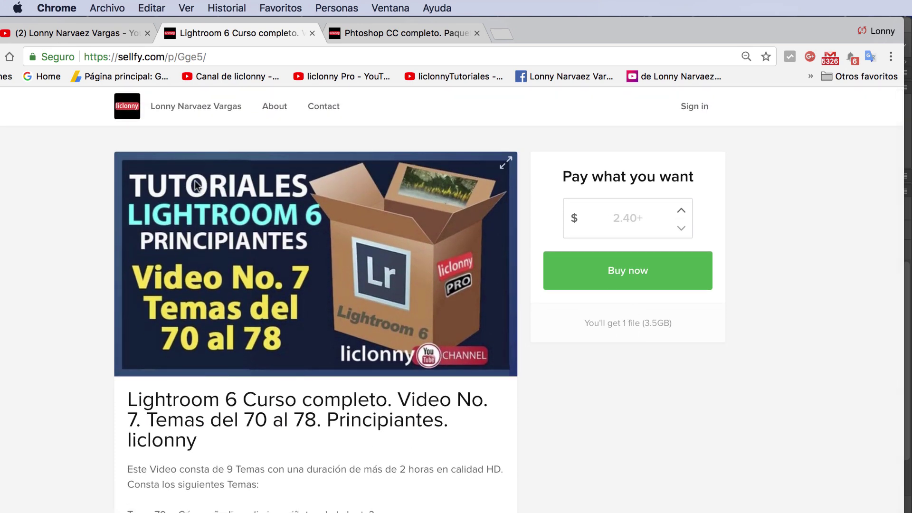
Minimize Chrome and bring Photoshop with IMG_1421.psd back to the front
double_click(549, 33)
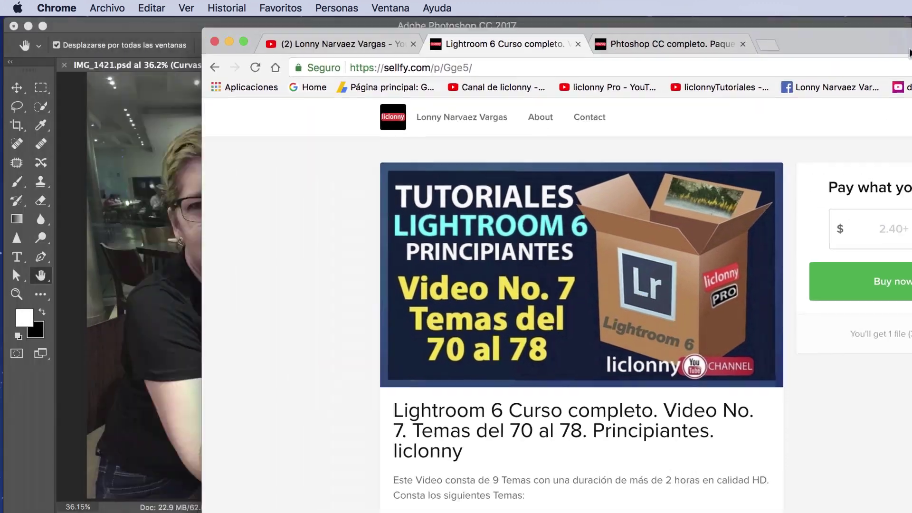
key("super+m")
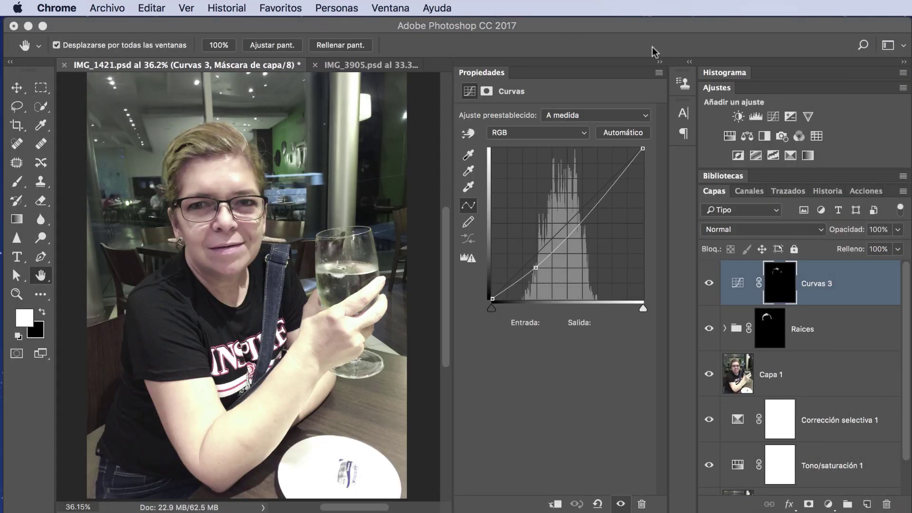
left_click(637, 26)
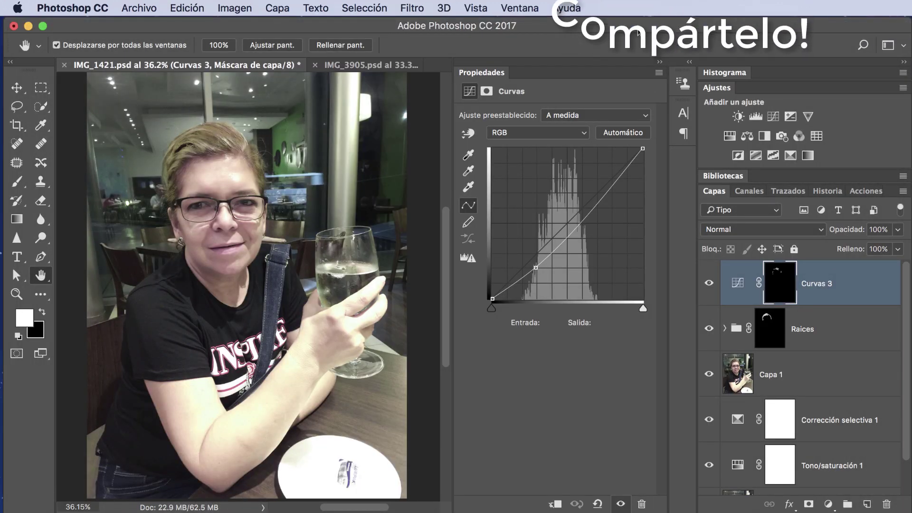